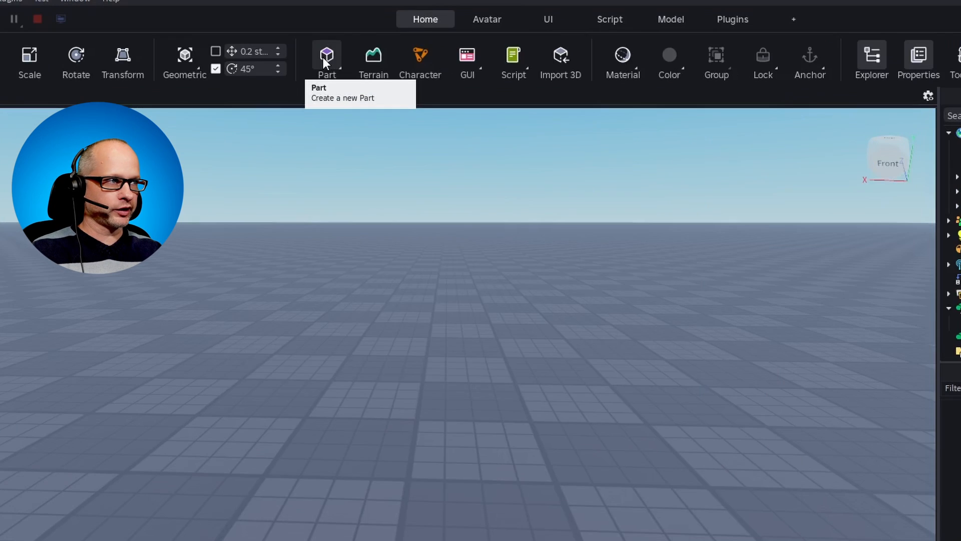
- Insert a block part and scale it upward to a height of about 5.2 studs
{"action": "left_click", "coordinate": [287, 58]}
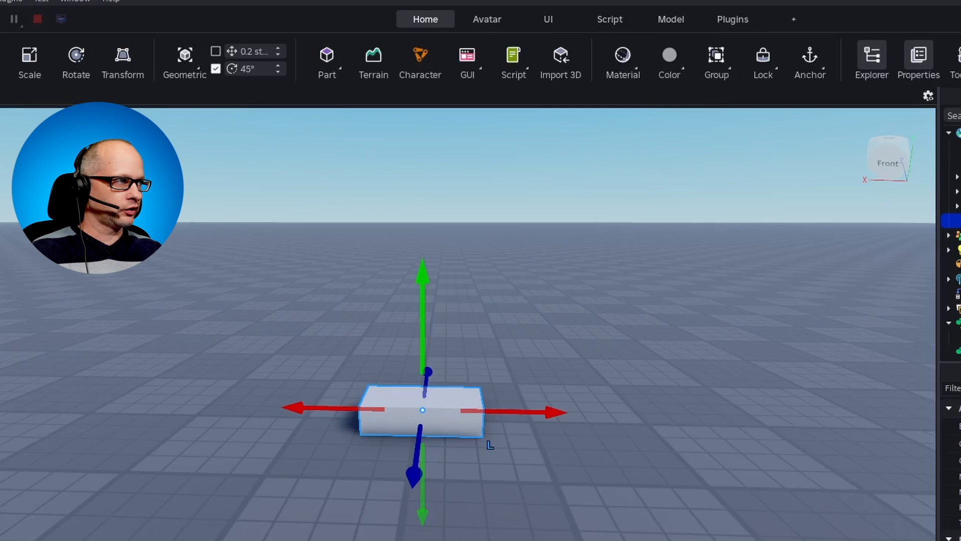
{"action": "left_click", "coordinate": [30, 60]}
{"action": "left_click_drag", "start_coordinate": [422, 365], "coordinate": [424, 226]}
{"action": "left_click", "coordinate": [570, 450]}
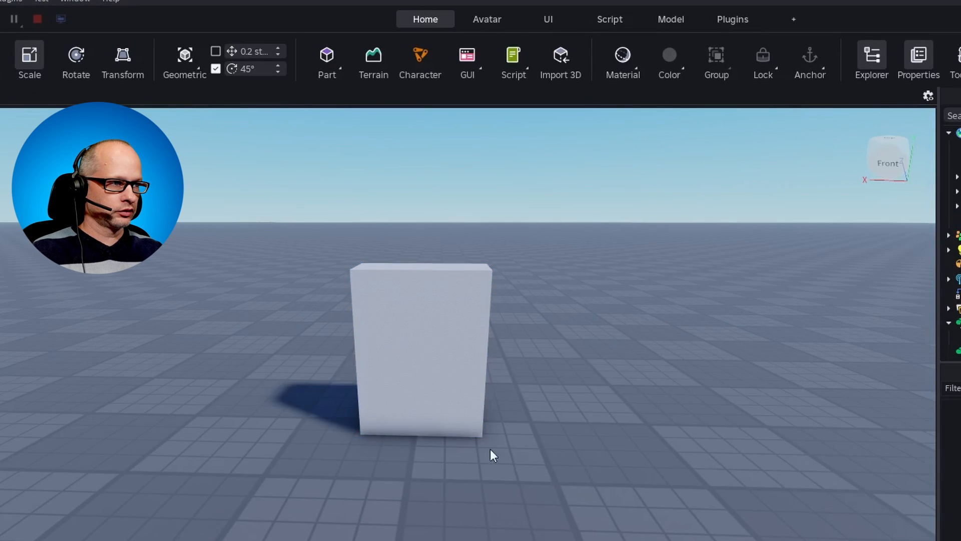
- Add an Attachment object inside the tall block part
{"action": "left_click", "coordinate": [420, 370]}
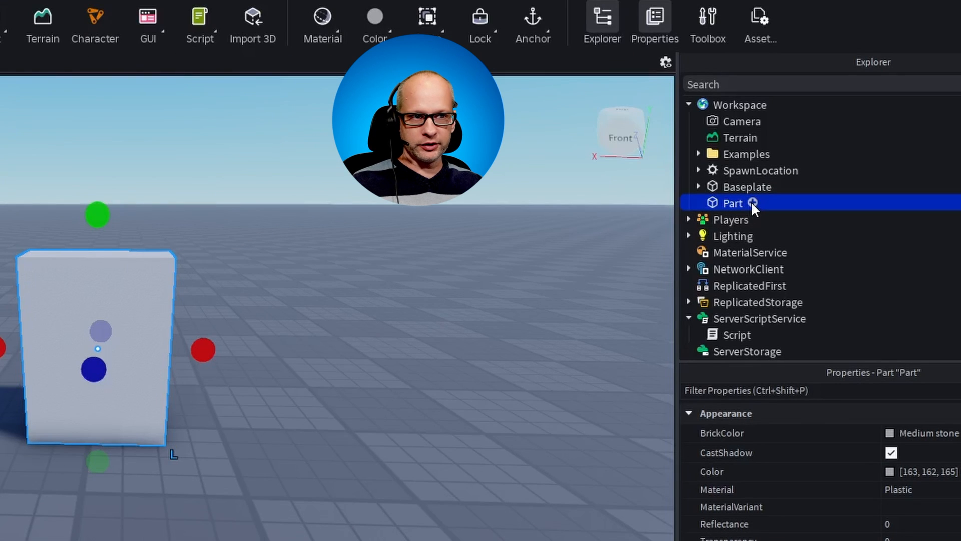
{"action": "left_click", "coordinate": [752, 202]}
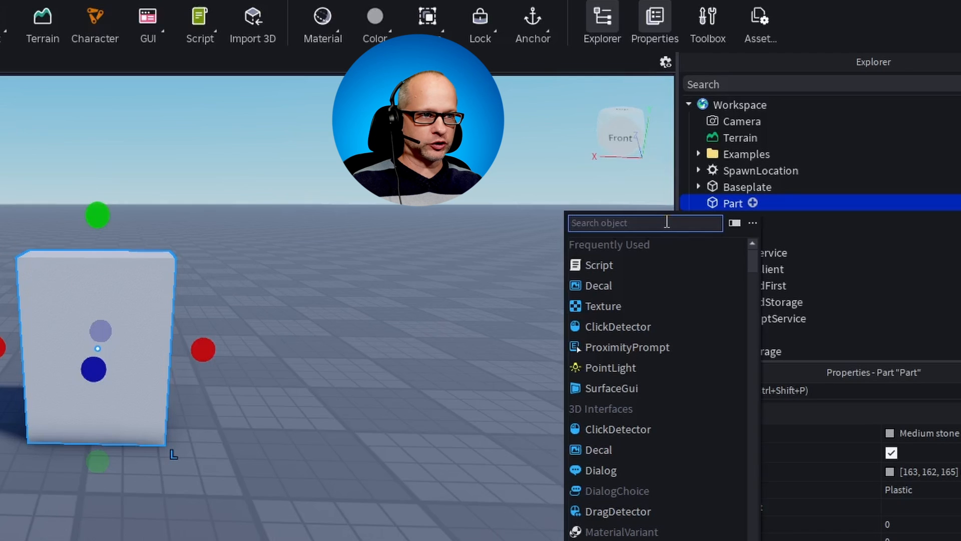
{"action": "type", "text": "a"}
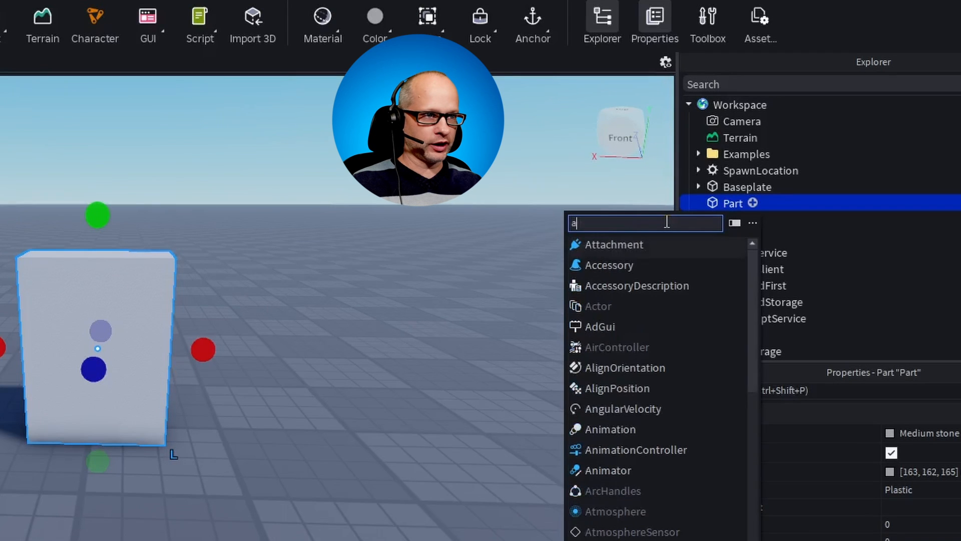
{"action": "left_click", "coordinate": [638, 245]}
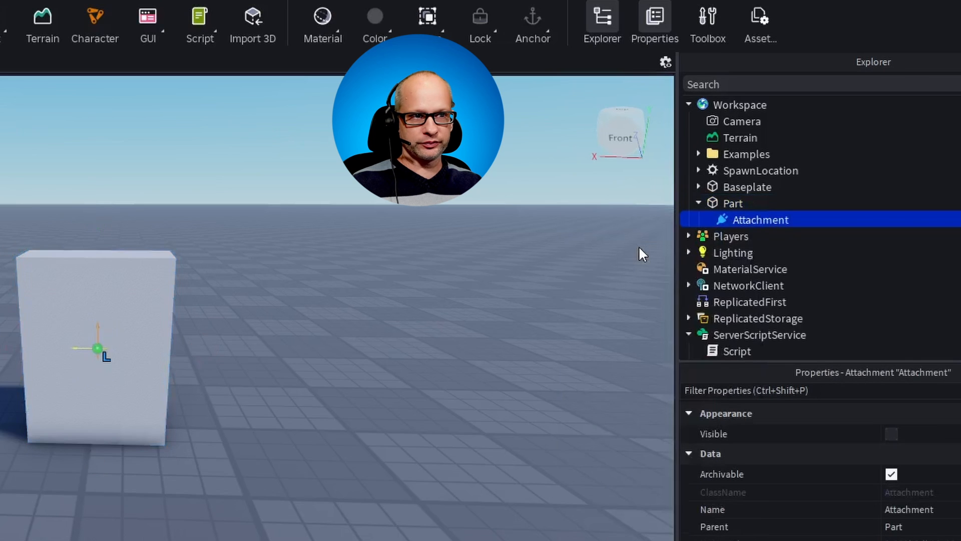
- Duplicate the part with its attachment and move the copy about 13.7 studs along the X axis
{"action": "mouse_move", "coordinate": [447, 456]}
{"action": "middle_mouse_down"}
{"action": "mouse_move", "coordinate": [434, 454]}
{"action": "mouse_move", "coordinate": [442, 458]}
{"action": "middle_mouse_up"}
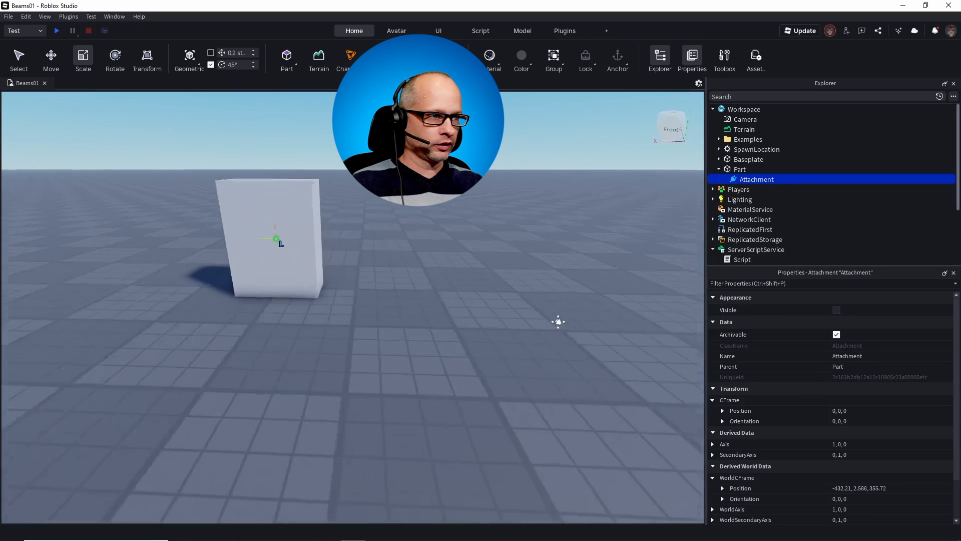
{"action": "middle_click_drag", "start_coordinate": [563, 324], "coordinate": [563, 336]}
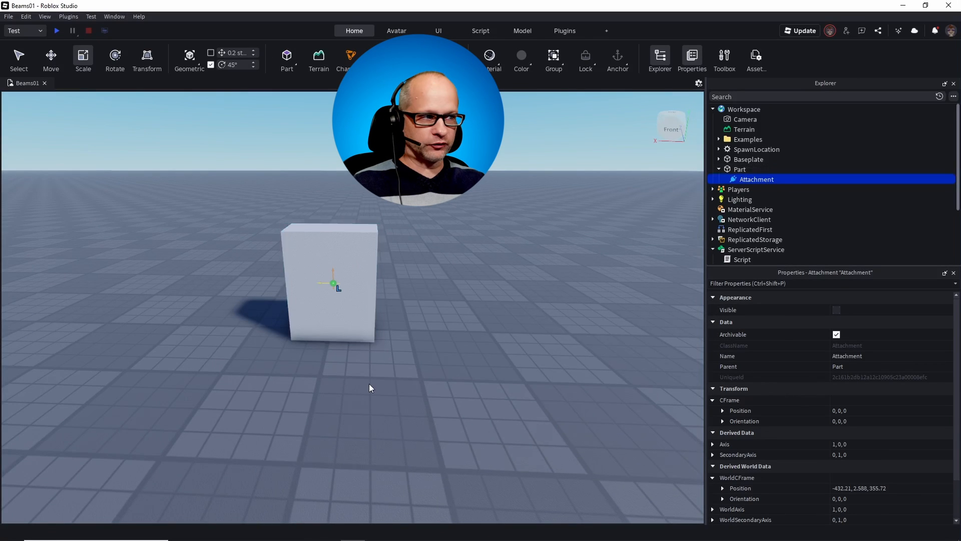
{"action": "left_click", "coordinate": [355, 258]}
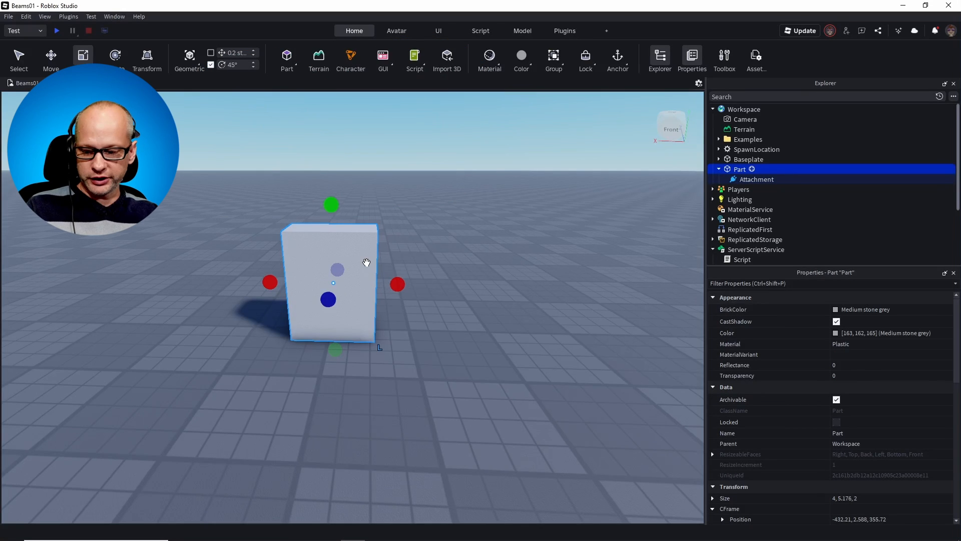
{"action": "key", "text": "ctrl+d"}
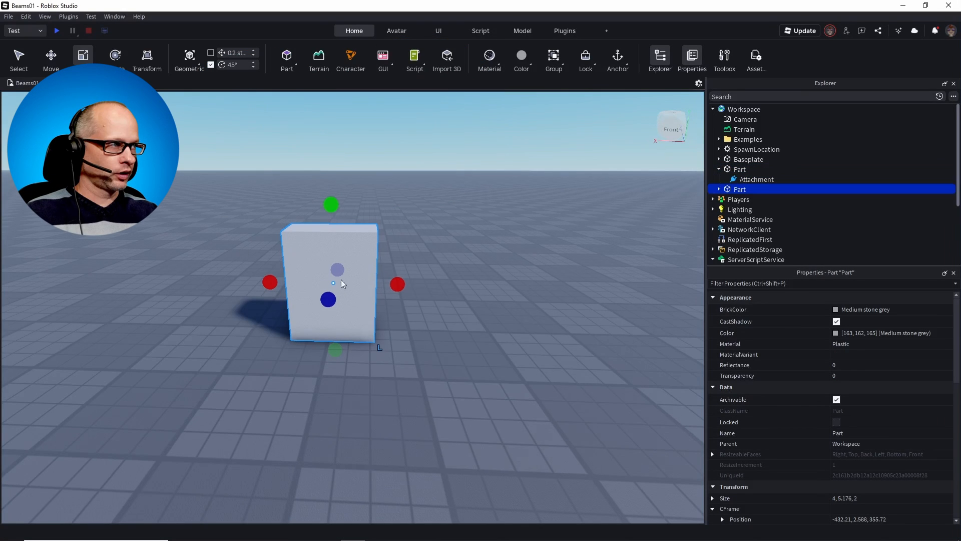
{"action": "left_click", "coordinate": [51, 57]}
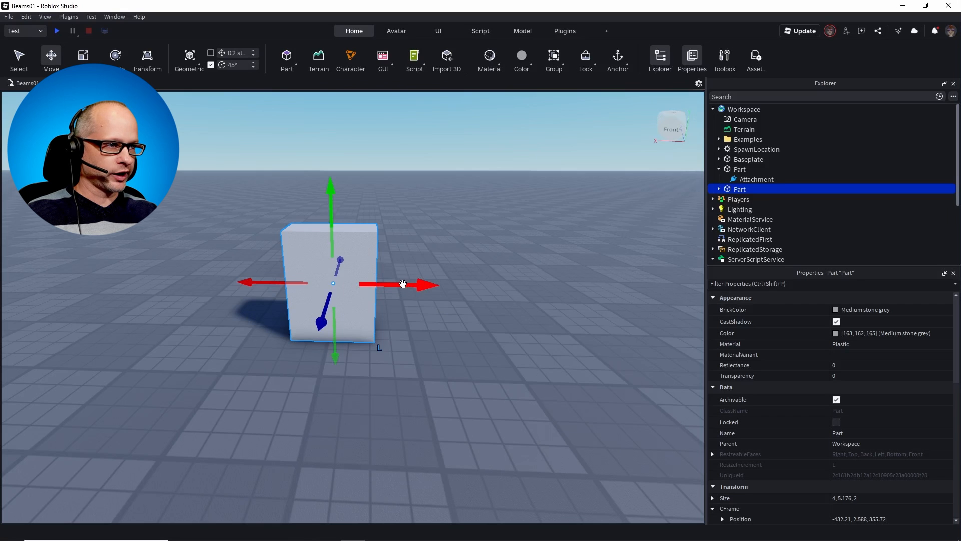
{"action": "left_click_drag", "start_coordinate": [404, 283], "coordinate": [668, 294]}
{"action": "middle_click_drag", "start_coordinate": [471, 393], "coordinate": [461, 399]}
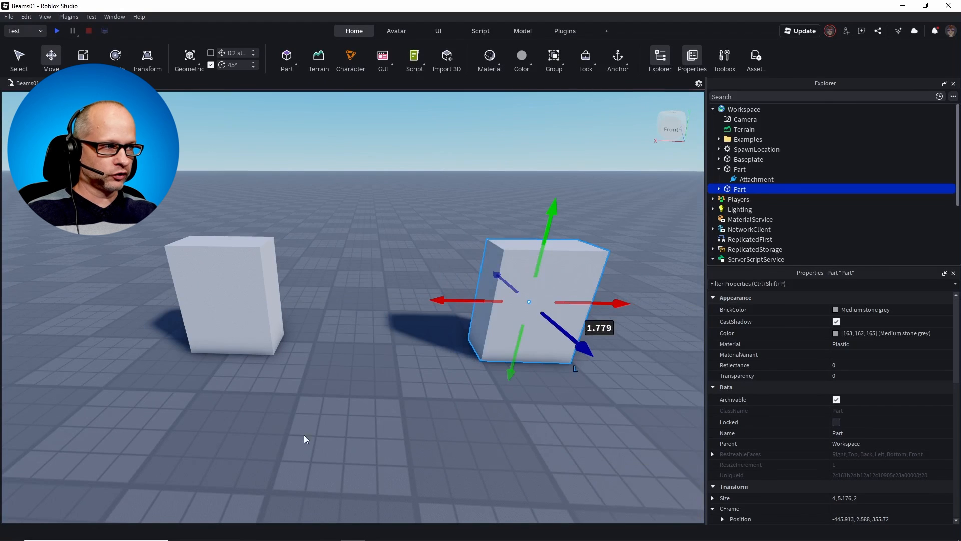
- Add a Beam object inside the original part
{"action": "left_click", "coordinate": [239, 310]}
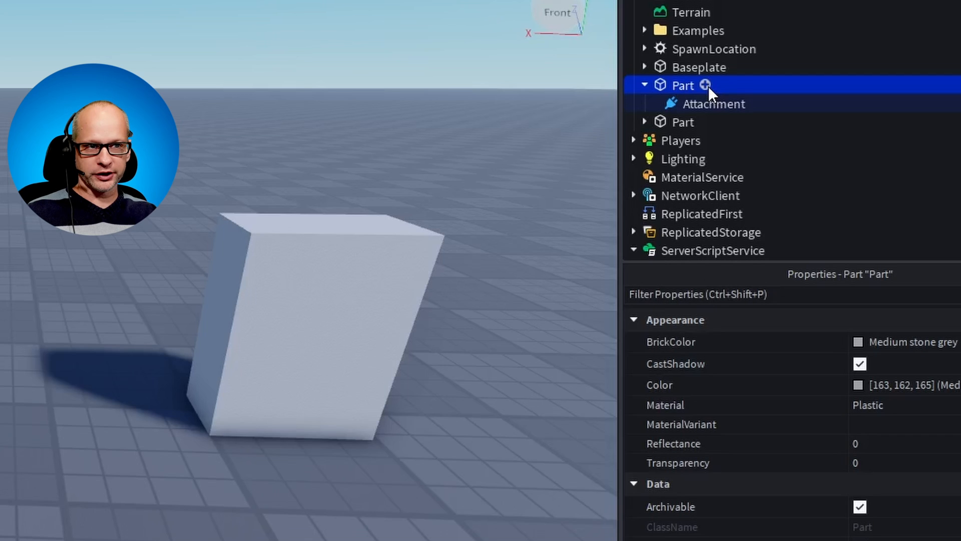
{"action": "left_click", "coordinate": [708, 84]}
{"action": "type", "text": "b"}
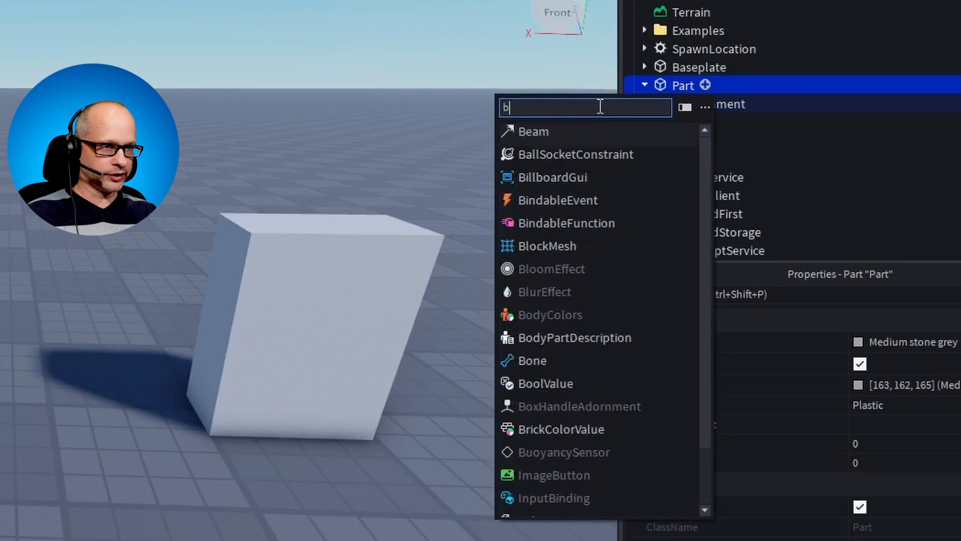
{"action": "left_click", "coordinate": [548, 136]}
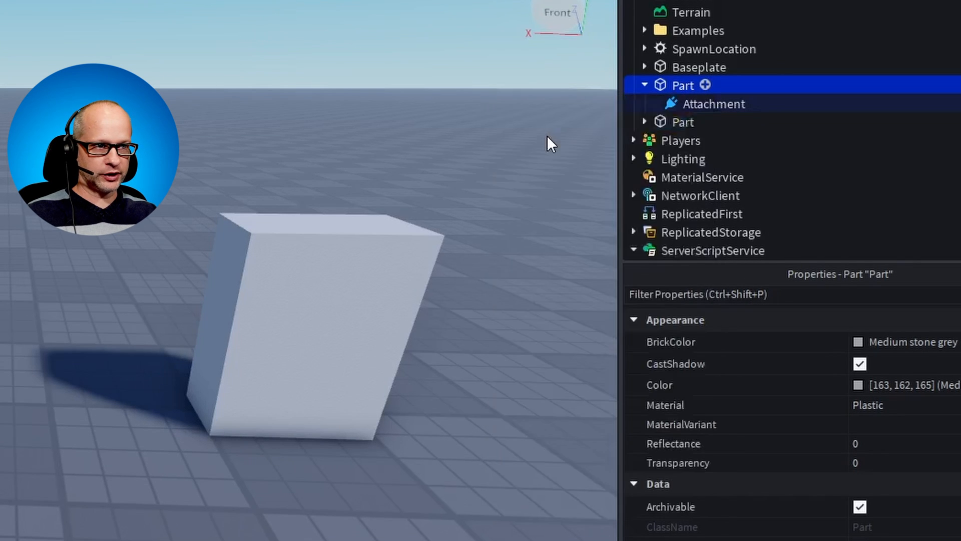
- Assign the original part's attachment as the beam's Attachment0
{"action": "left_click_drag", "start_coordinate": [621, 126], "coordinate": [516, 125]}
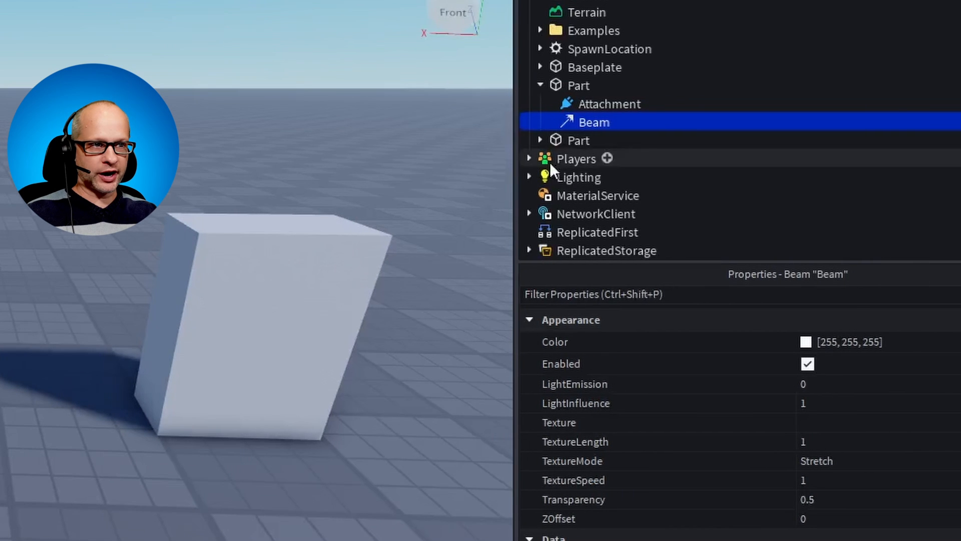
{"action": "double_click", "coordinate": [588, 121]}
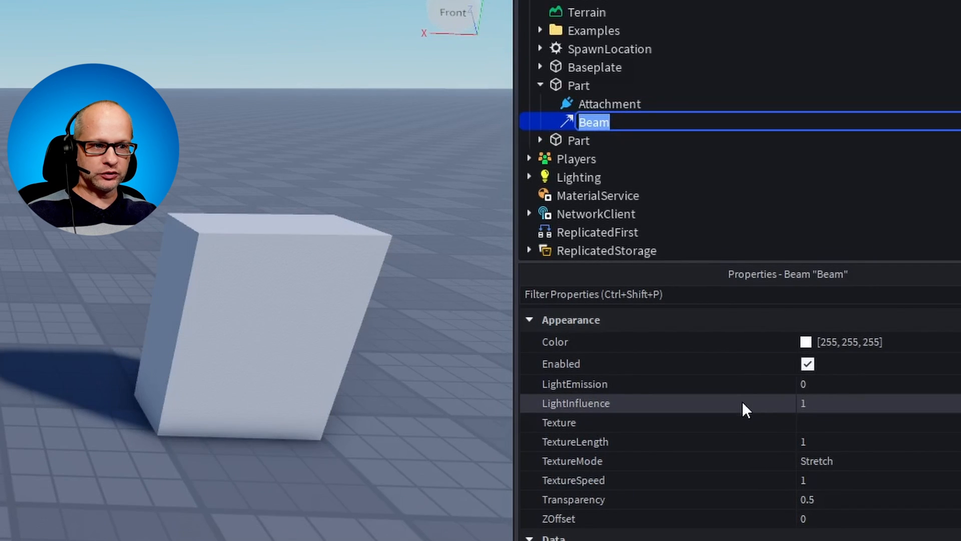
{"action": "scroll", "coordinate": [736, 410], "scroll_direction": "down", "scroll_amount": 5}
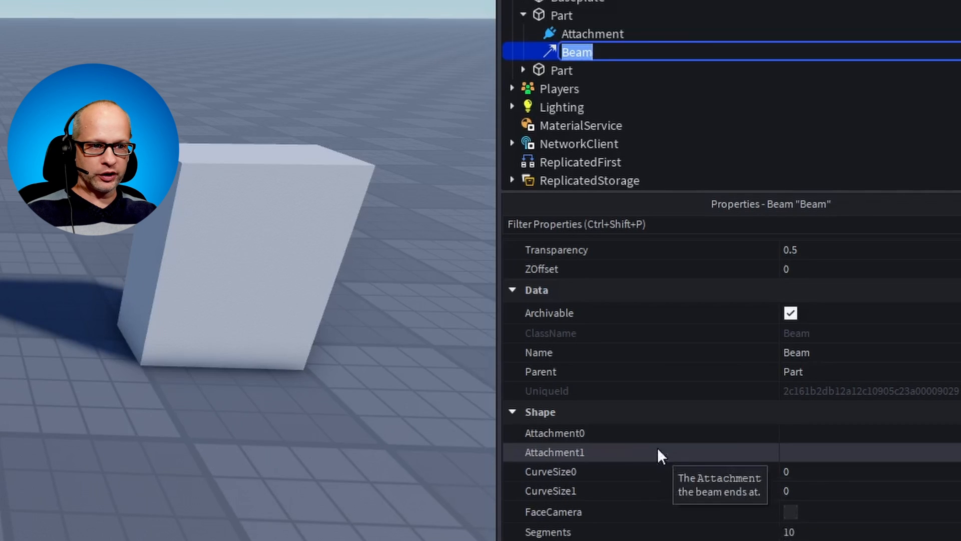
{"action": "left_click", "coordinate": [819, 433]}
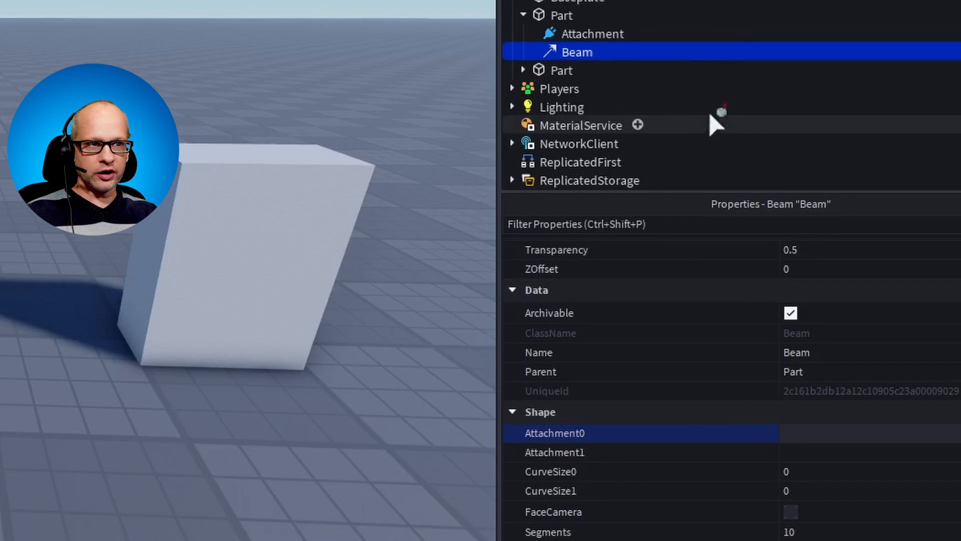
{"action": "left_click", "coordinate": [603, 35]}
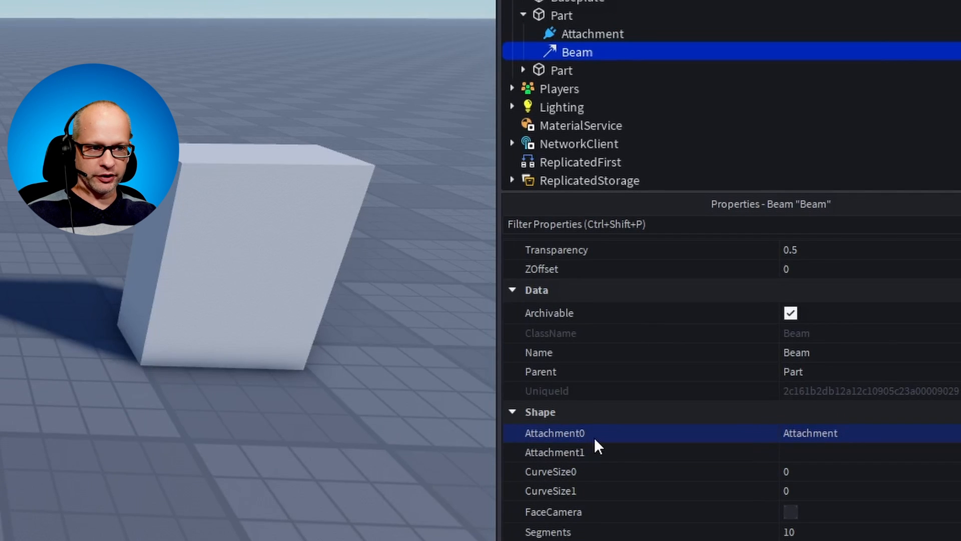
- Assign the duplicated part's attachment as the beam's Attachment1
{"action": "left_click", "coordinate": [811, 453]}
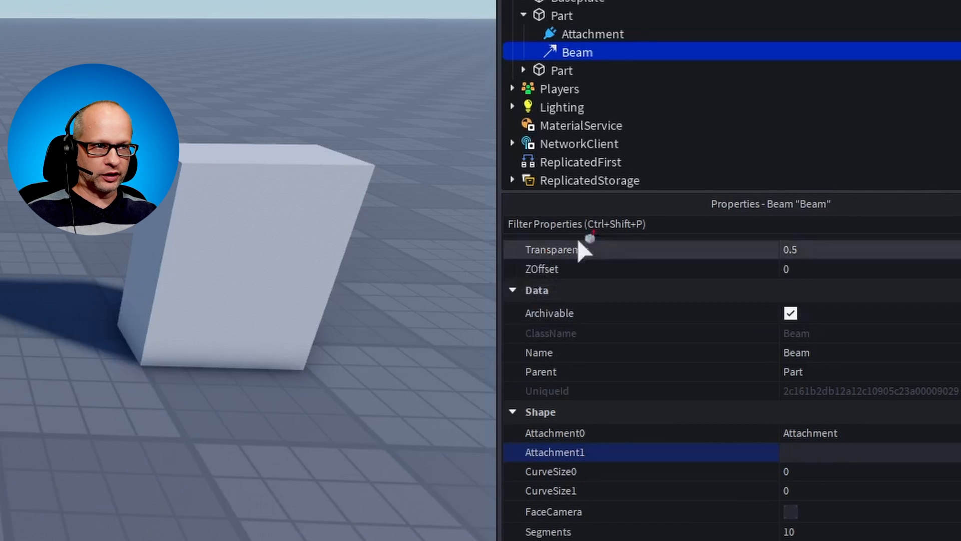
{"action": "left_click", "coordinate": [523, 70]}
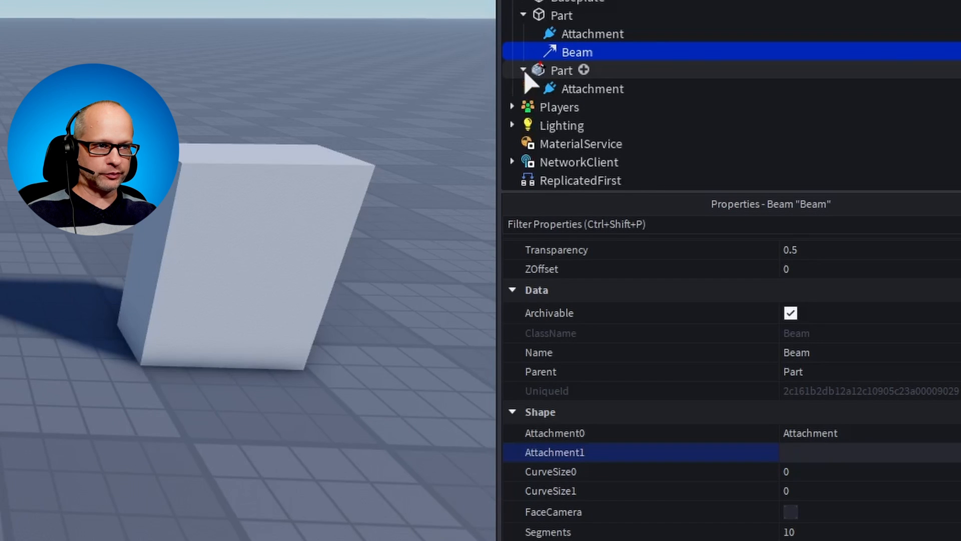
{"action": "left_click", "coordinate": [612, 89]}
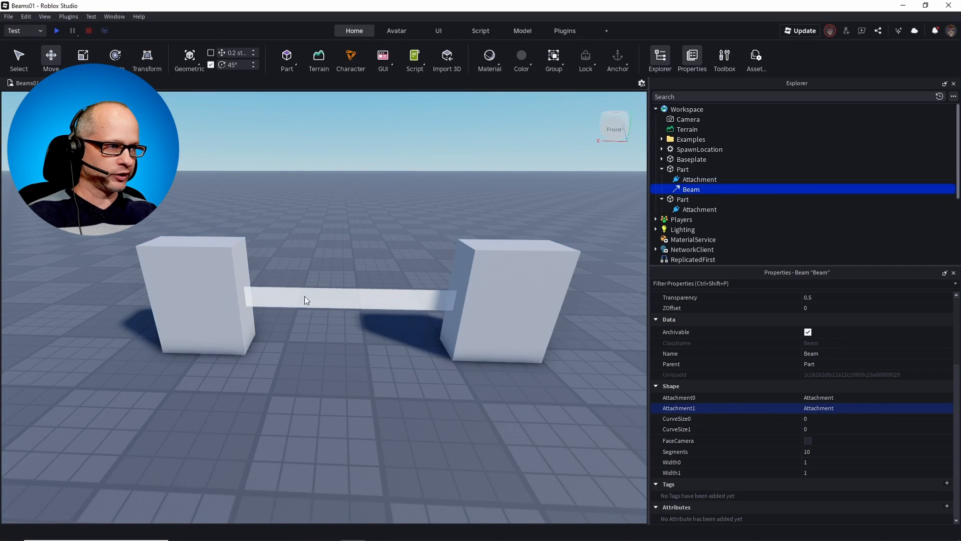
- Move the original part slightly farther from the duplicate and shift its attachment to reposition the beam's starting point
{"action": "left_click_drag", "start_coordinate": [219, 323], "coordinate": [193, 358]}
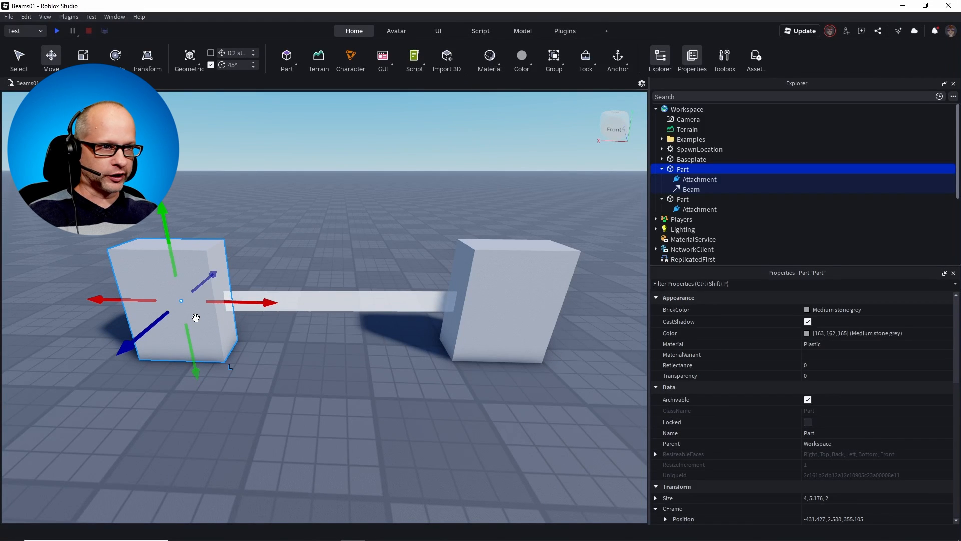
{"action": "left_click", "coordinate": [700, 179]}
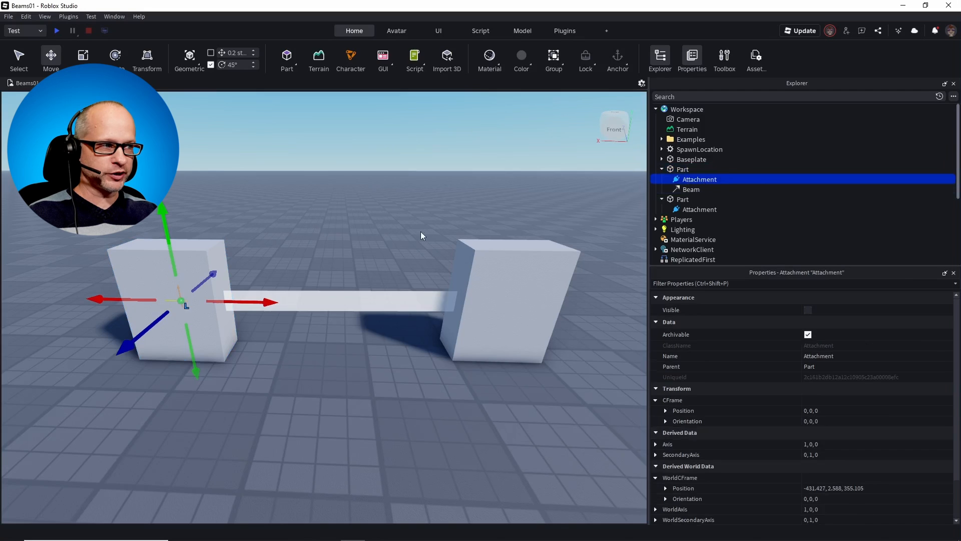
{"action": "left_click_drag", "start_coordinate": [164, 216], "coordinate": [188, 217]}
{"action": "left_click_drag", "start_coordinate": [157, 326], "coordinate": [184, 359]}
{"action": "left_click", "coordinate": [258, 311]}
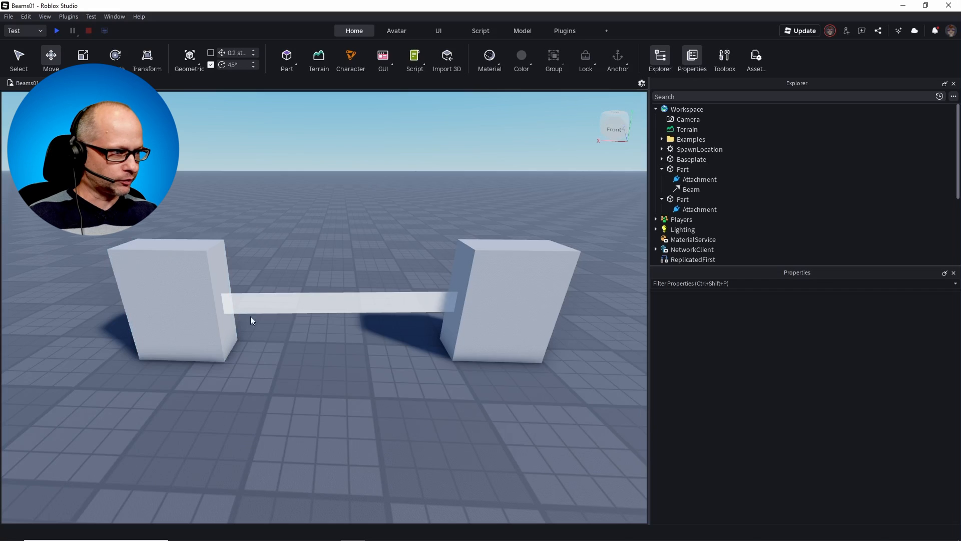
- Set the beam's Color to purple, RGB 174, 120, 255
{"action": "left_click", "coordinate": [692, 190]}
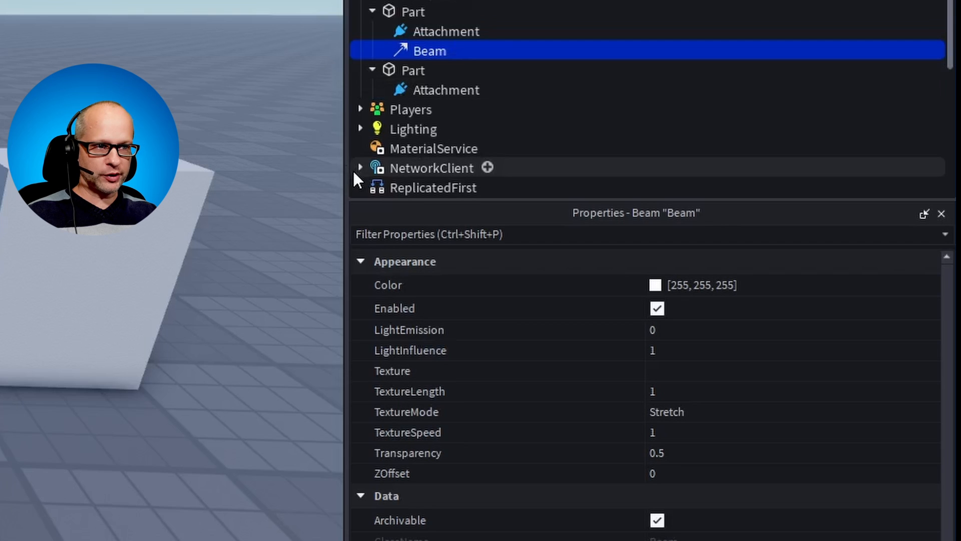
{"action": "left_click_drag", "start_coordinate": [345, 179], "coordinate": [287, 180]}
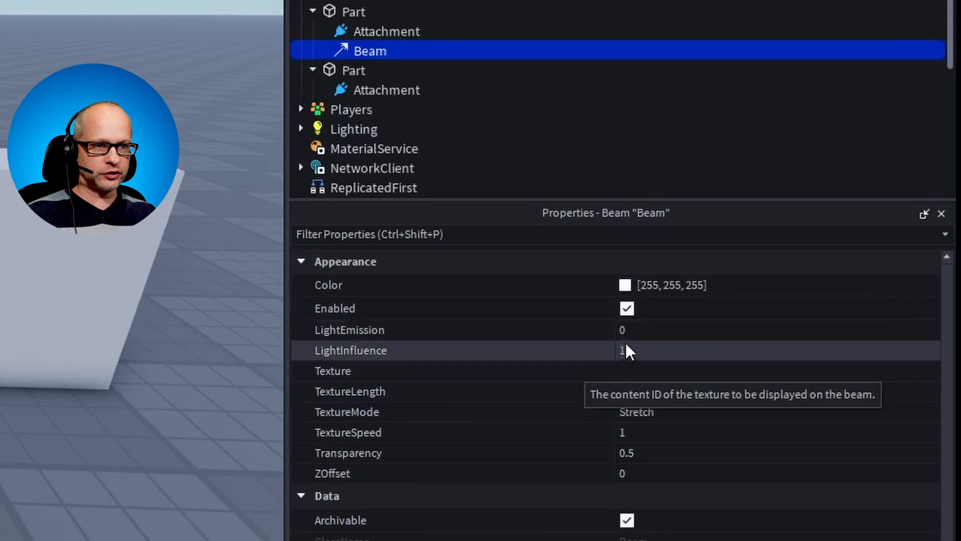
{"action": "left_click", "coordinate": [625, 286]}
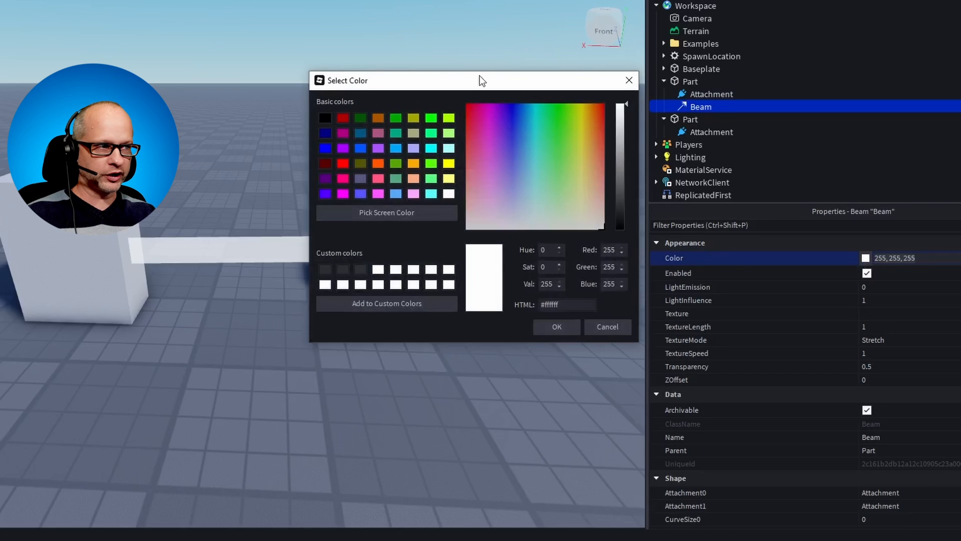
{"action": "left_click_drag", "start_coordinate": [476, 86], "coordinate": [431, 35]}
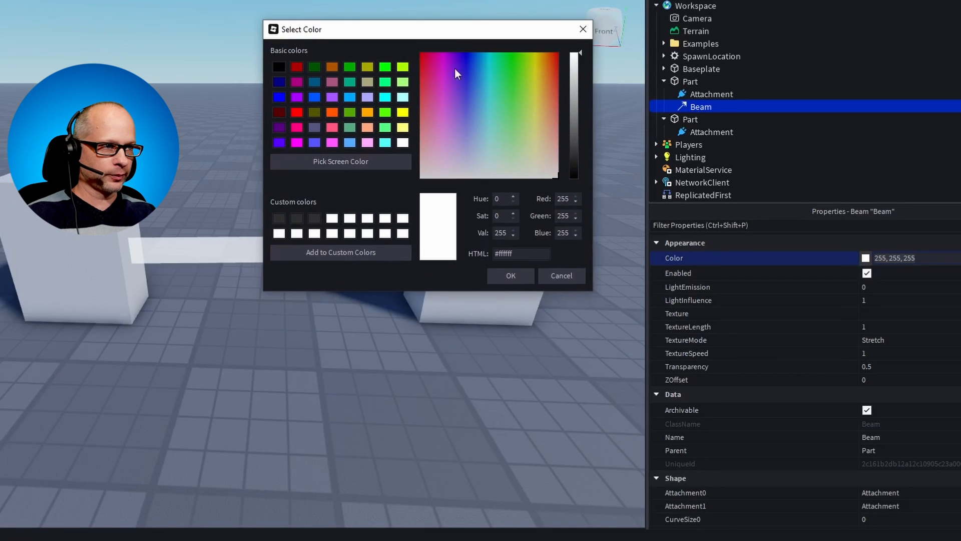
{"action": "left_click_drag", "start_coordinate": [479, 106], "coordinate": [458, 112]}
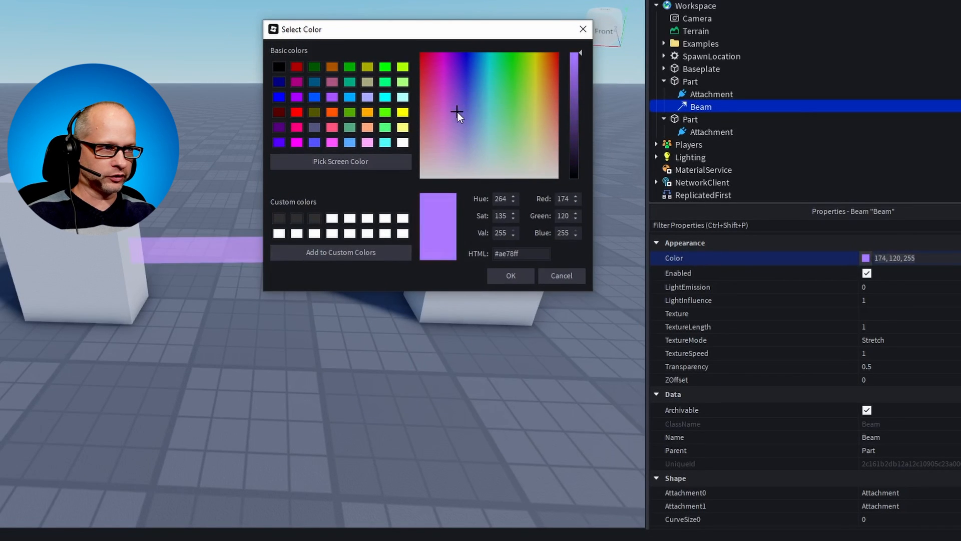
{"action": "left_click", "coordinate": [511, 276]}
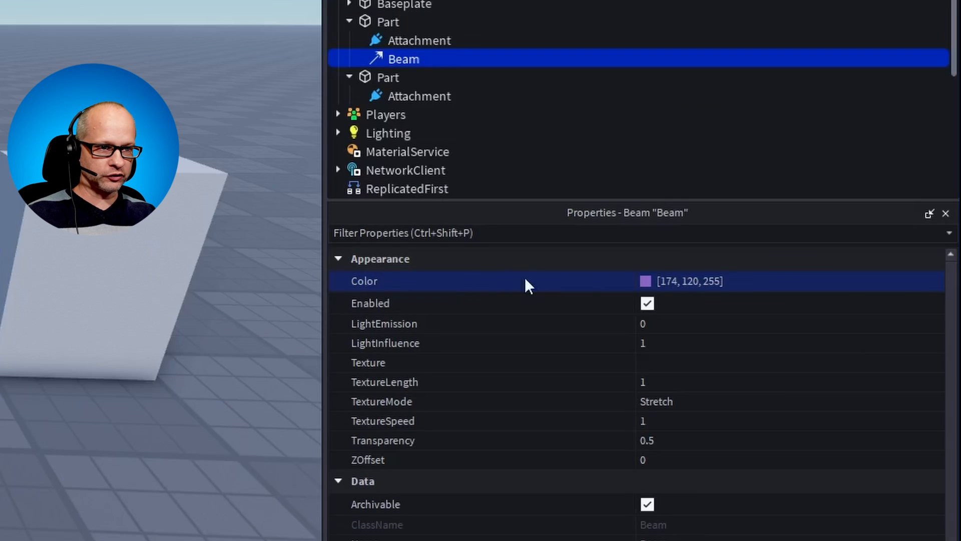
- Open the beam's color sequence and add a green keypoint, #55aa00, at time 0.194
{"action": "left_click", "coordinate": [757, 284]}
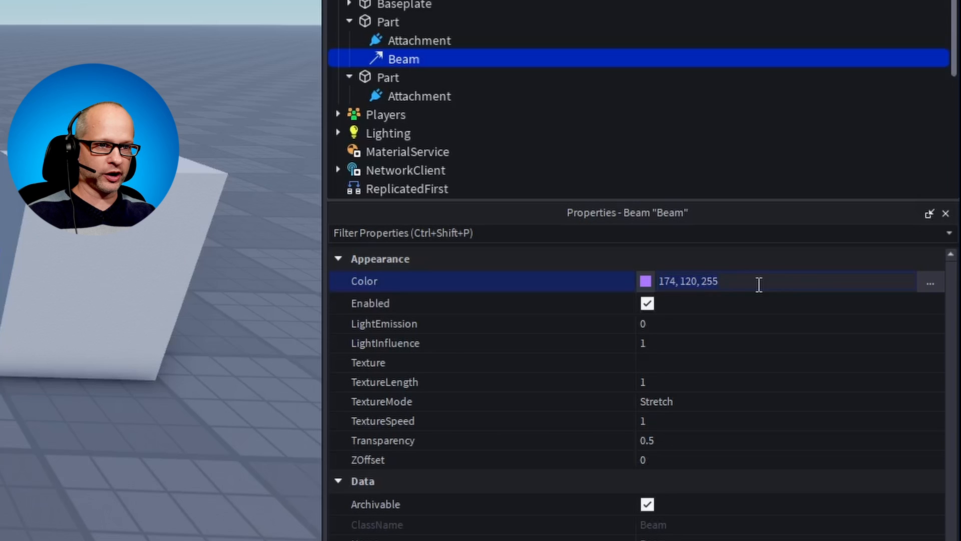
{"action": "left_click", "coordinate": [926, 282]}
{"action": "left_click_drag", "start_coordinate": [744, 266], "coordinate": [397, 91]}
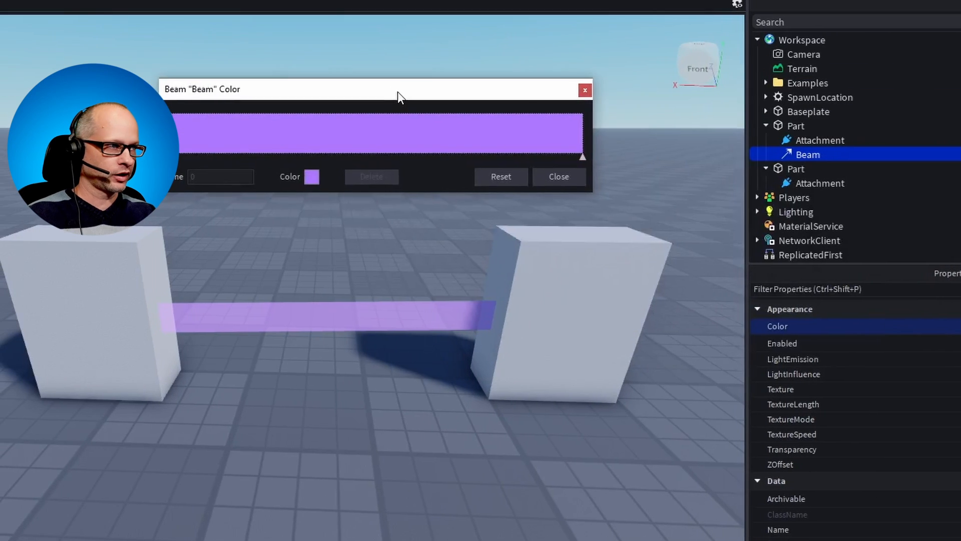
{"action": "left_click_drag", "start_coordinate": [456, 98], "coordinate": [469, 100]}
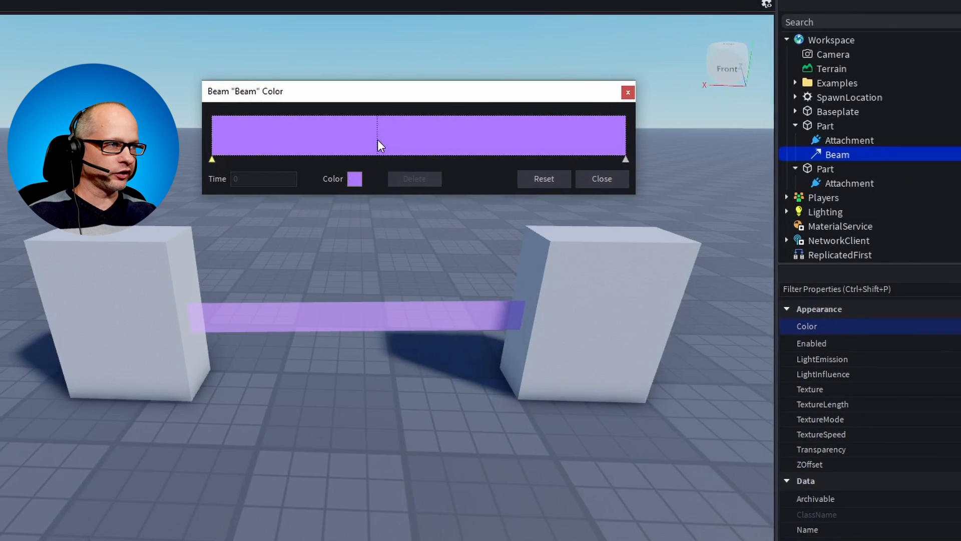
{"action": "left_click", "coordinate": [296, 149]}
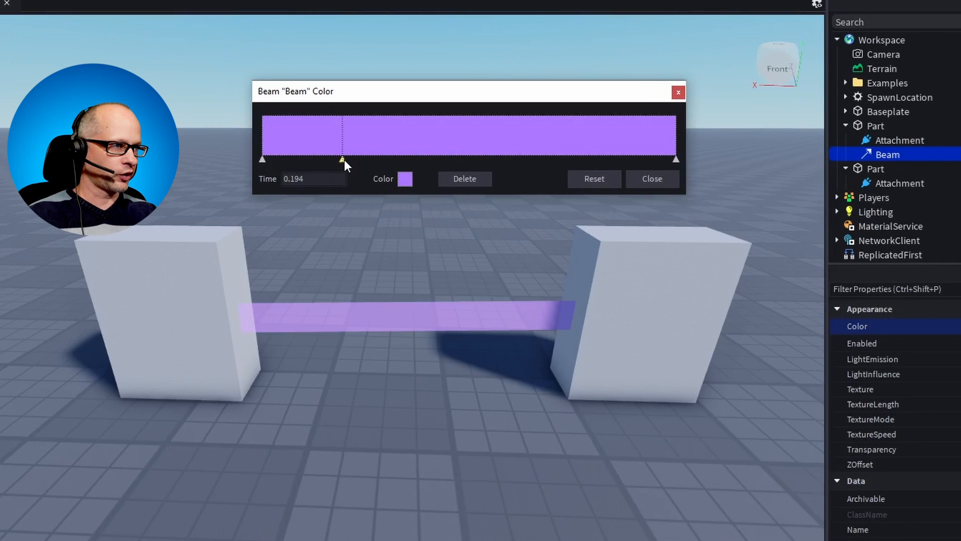
{"action": "left_click", "coordinate": [405, 179]}
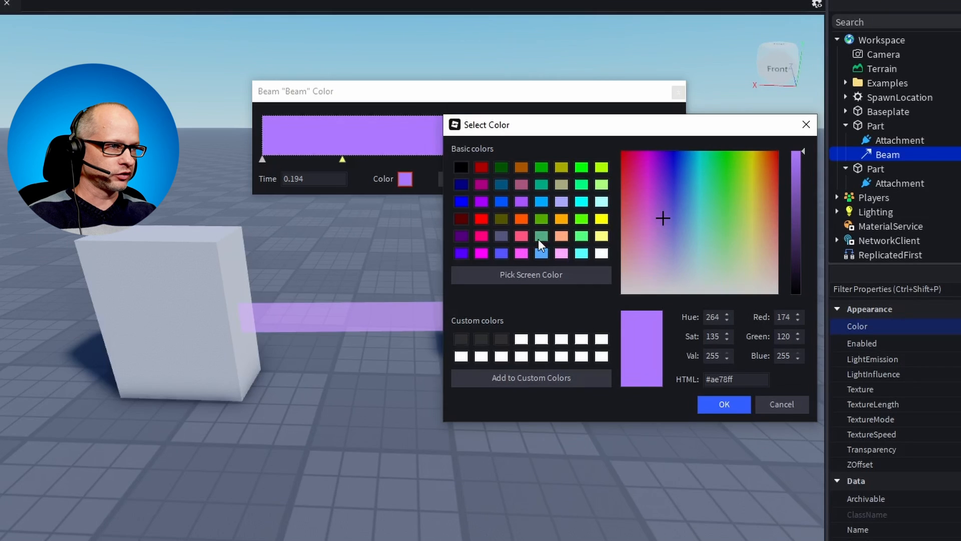
{"action": "left_click", "coordinate": [542, 219]}
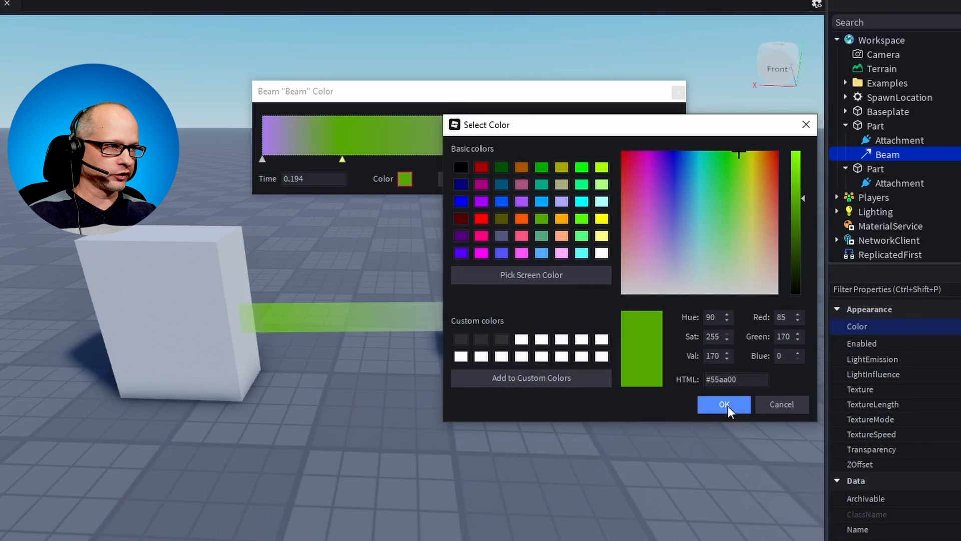
{"action": "left_click", "coordinate": [728, 406]}
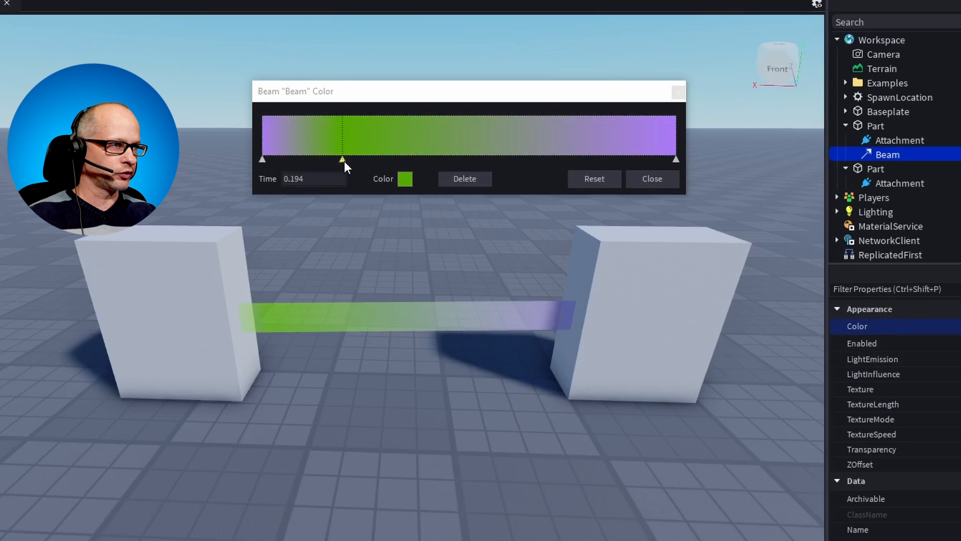
- Move the green keypoint to about the middle of the gradient and add a blue keypoint, #0055ff, at time 0.246
{"action": "left_click_drag", "start_coordinate": [344, 160], "coordinate": [400, 164]}
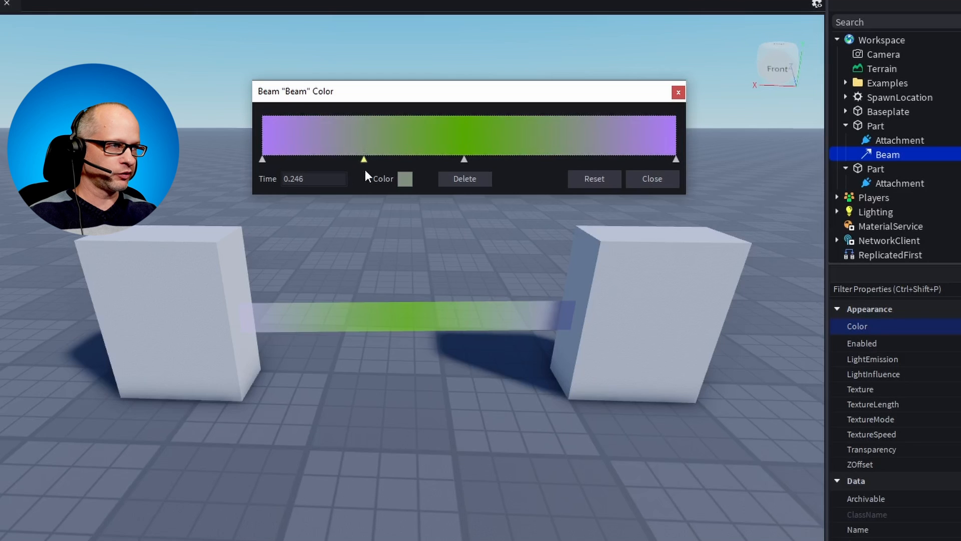
{"action": "left_click", "coordinate": [404, 180]}
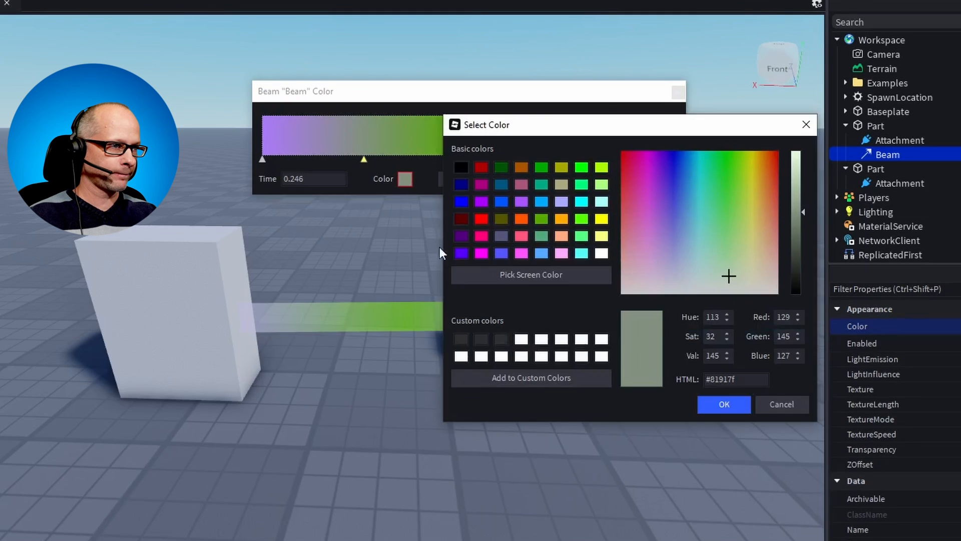
{"action": "left_click", "coordinate": [502, 203]}
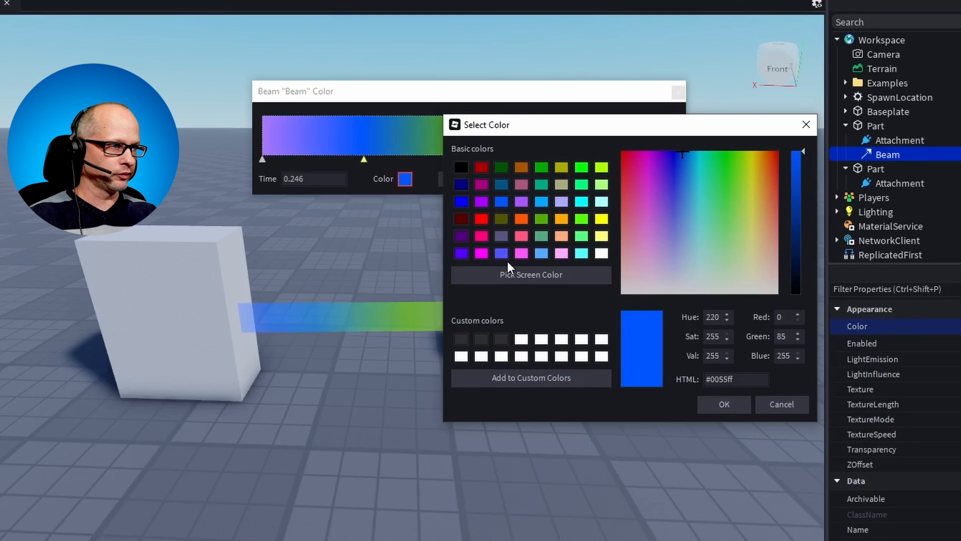
{"action": "left_click", "coordinate": [715, 406]}
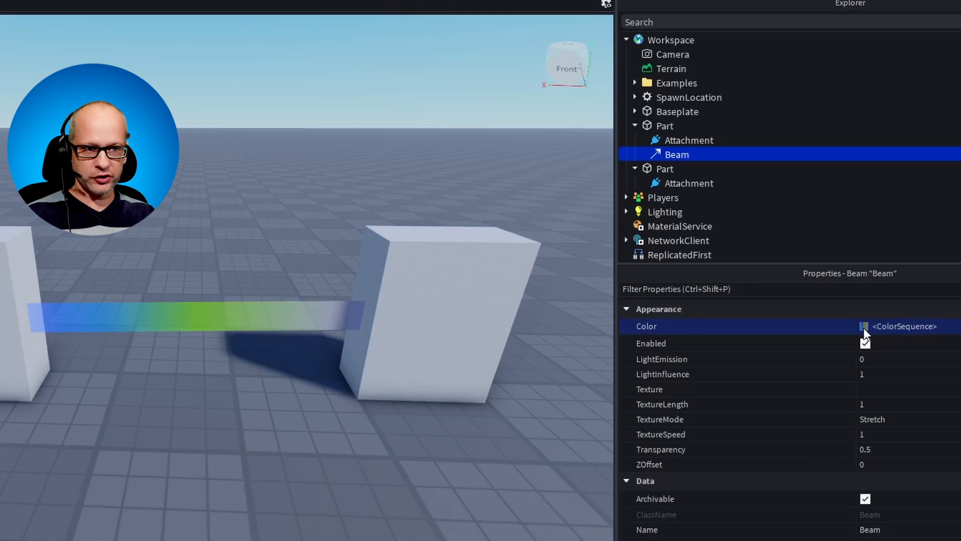
- Replace the beam's color gradient with solid blue, RGB 0, 85, 255
{"action": "left_click", "coordinate": [864, 328]}
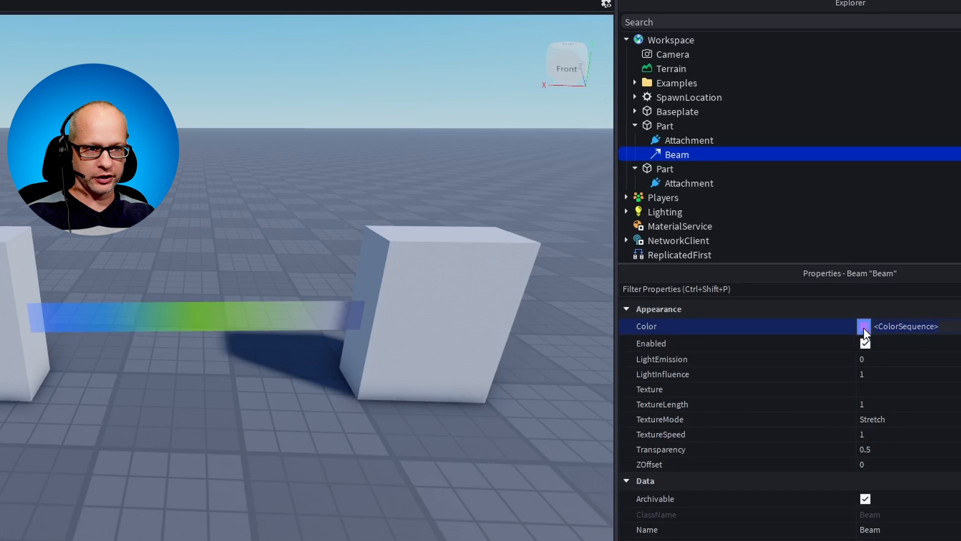
{"action": "left_click", "coordinate": [864, 326]}
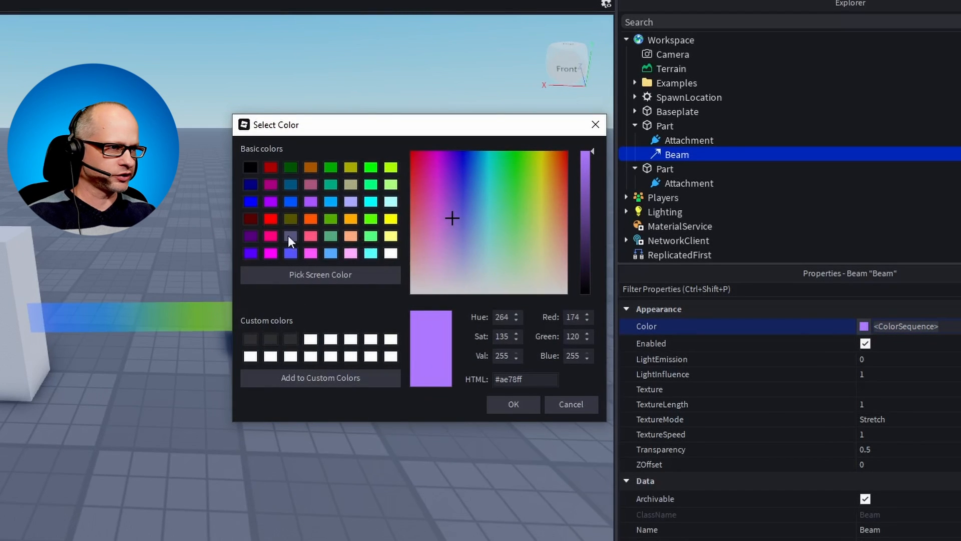
{"action": "left_click", "coordinate": [290, 201]}
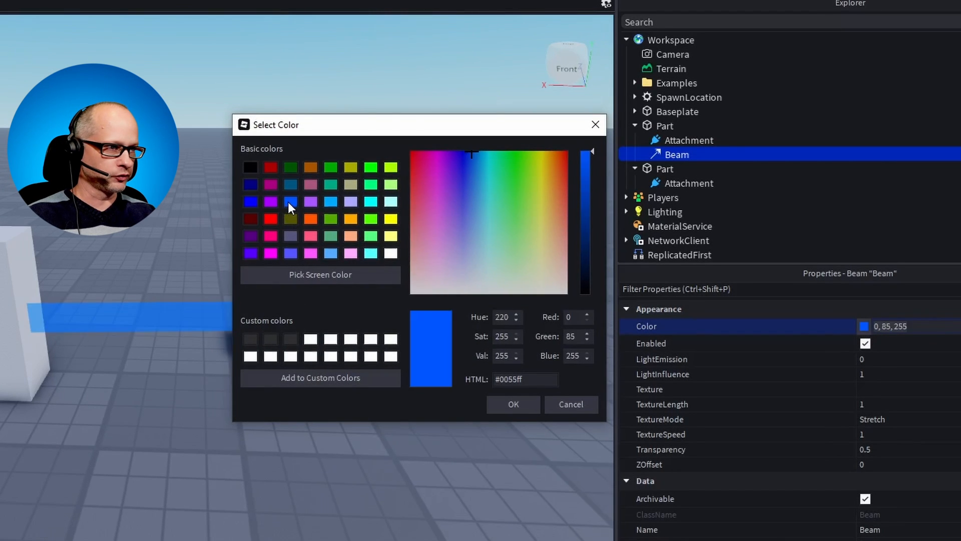
{"action": "left_click", "coordinate": [498, 404]}
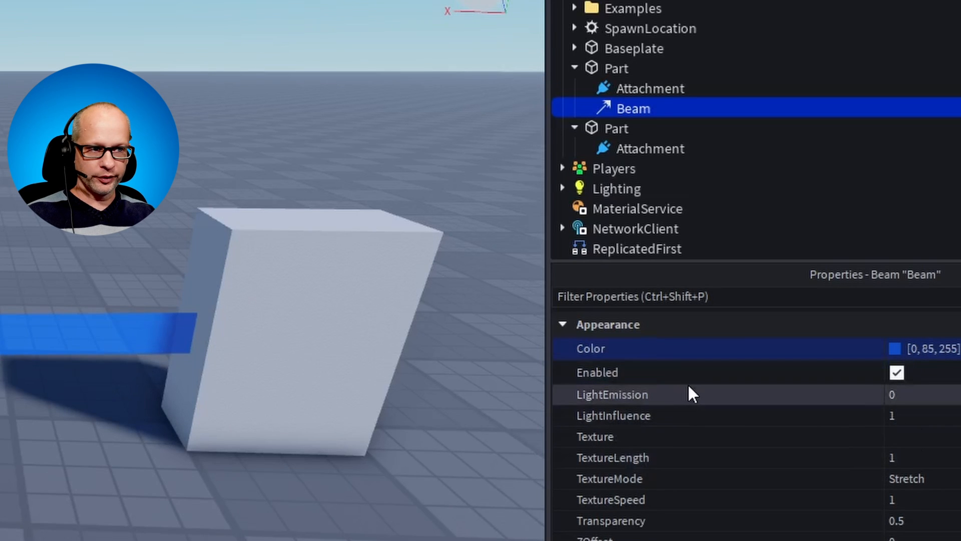
- Enter 2 as the beam's LightEmission value
{"action": "left_click", "coordinate": [942, 403]}
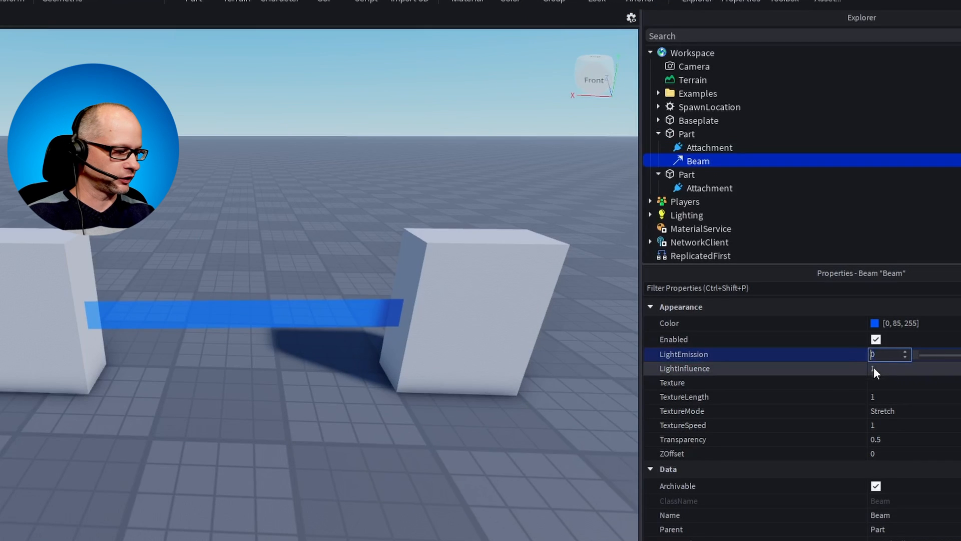
{"action": "type", "text": "2"}
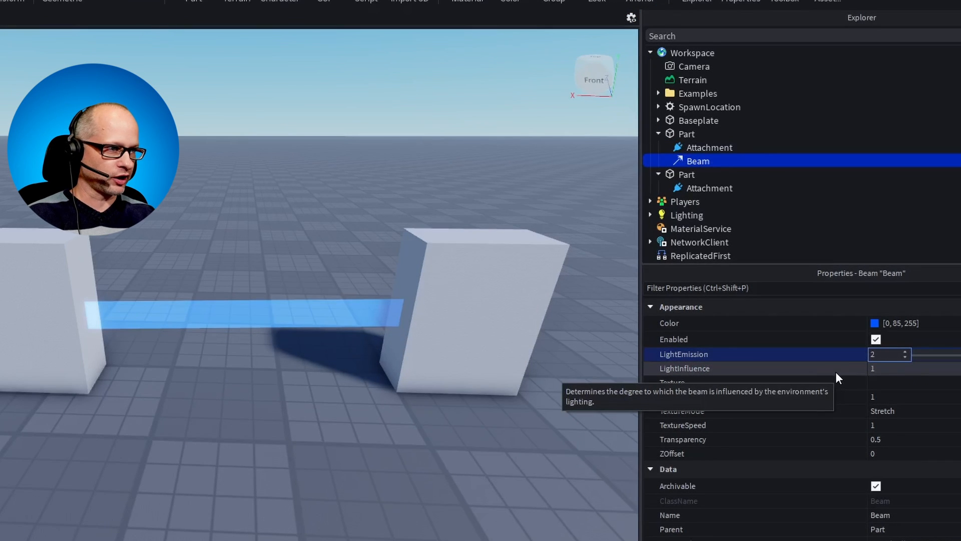
{"action": "left_click", "coordinate": [837, 375]}
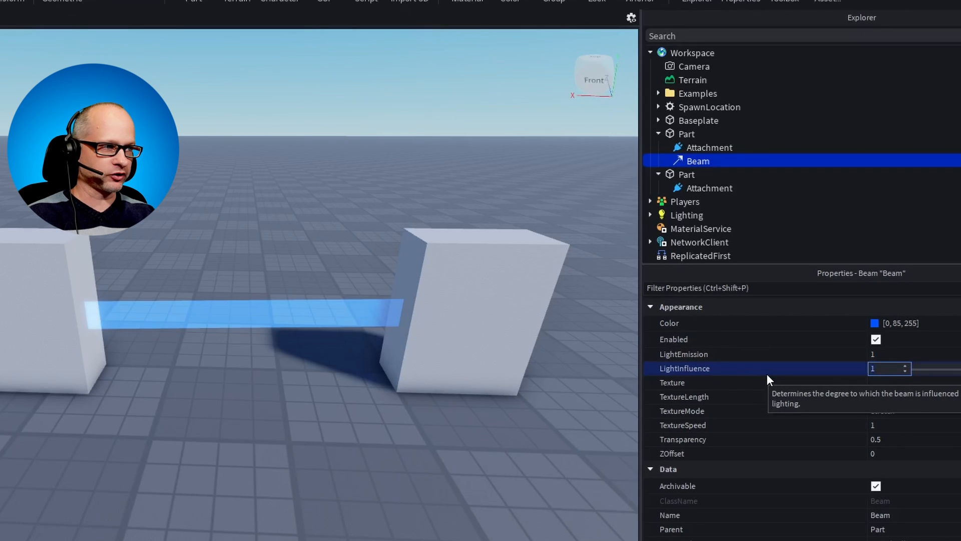
{"action": "left_click", "coordinate": [730, 382]}
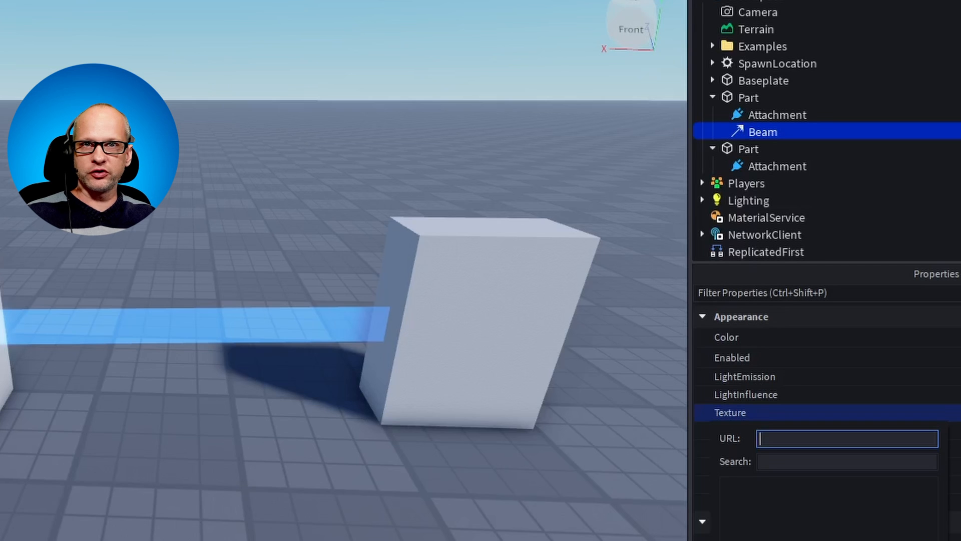
{"action": "key", "text": "Escape"}
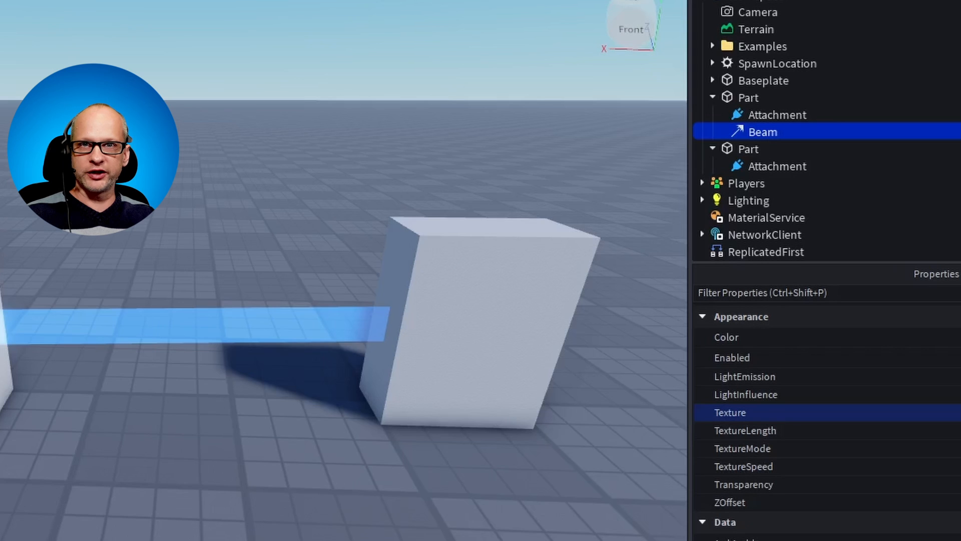
{"action": "left_click", "coordinate": [951, 412]}
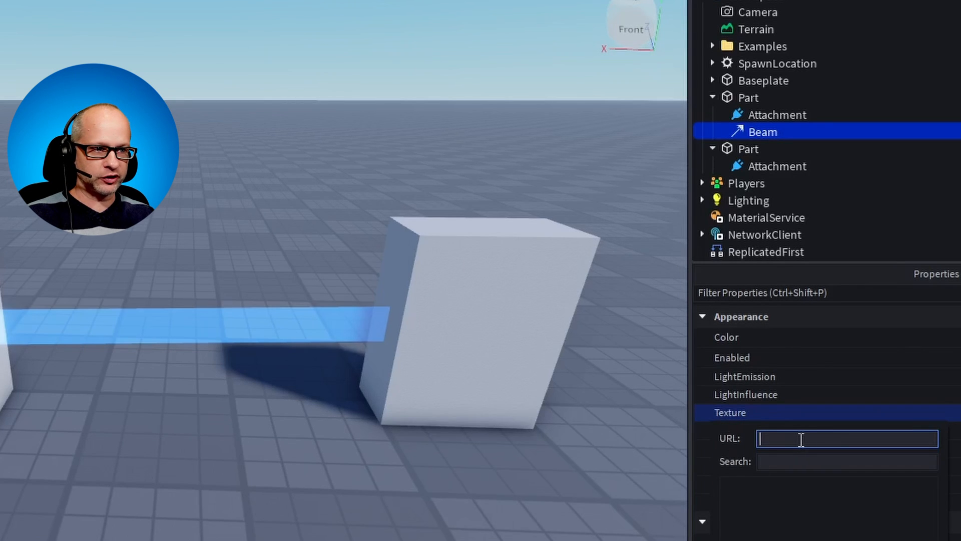
{"action": "key", "text": "ctrl+v"}
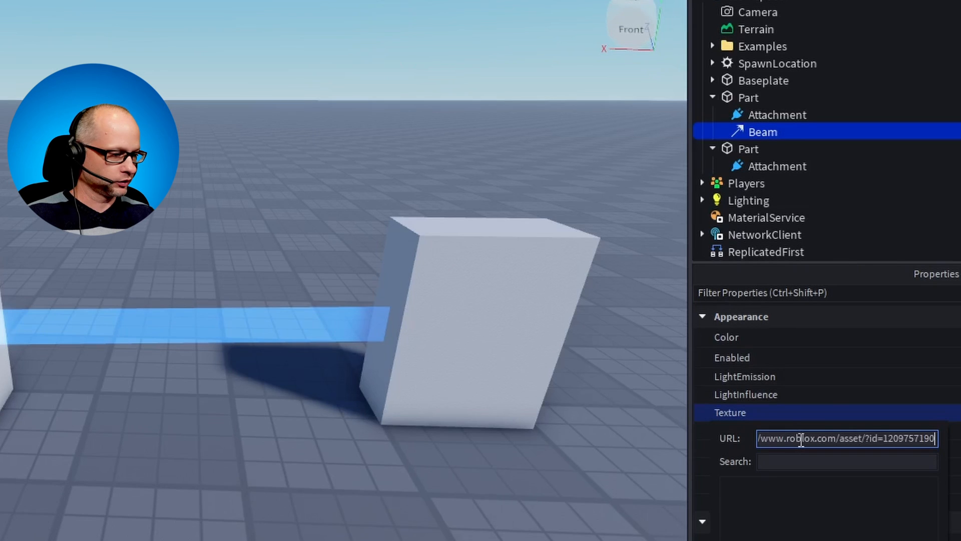
{"action": "key", "text": "Return"}
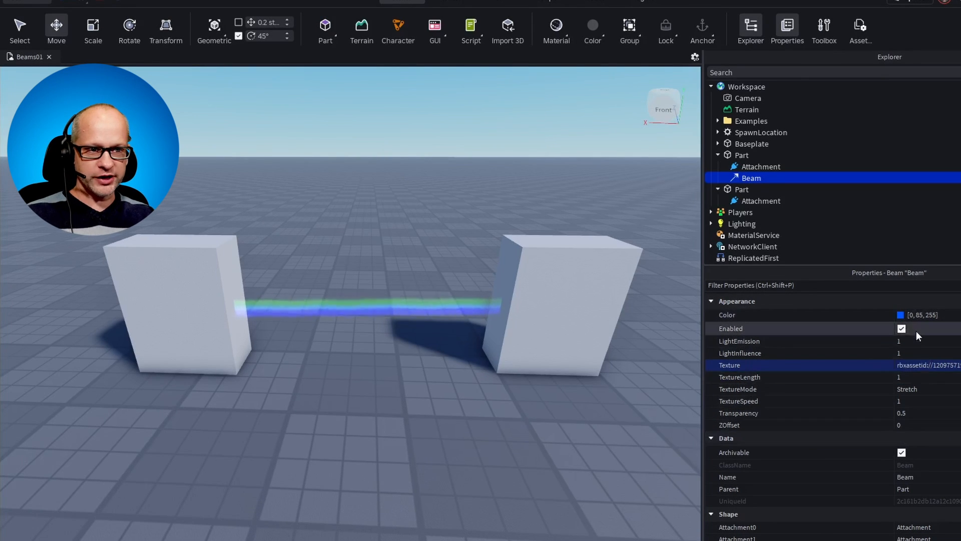
- Set the beam's Color to white, RGB 255, 255, 255
{"action": "left_click", "coordinate": [901, 315]}
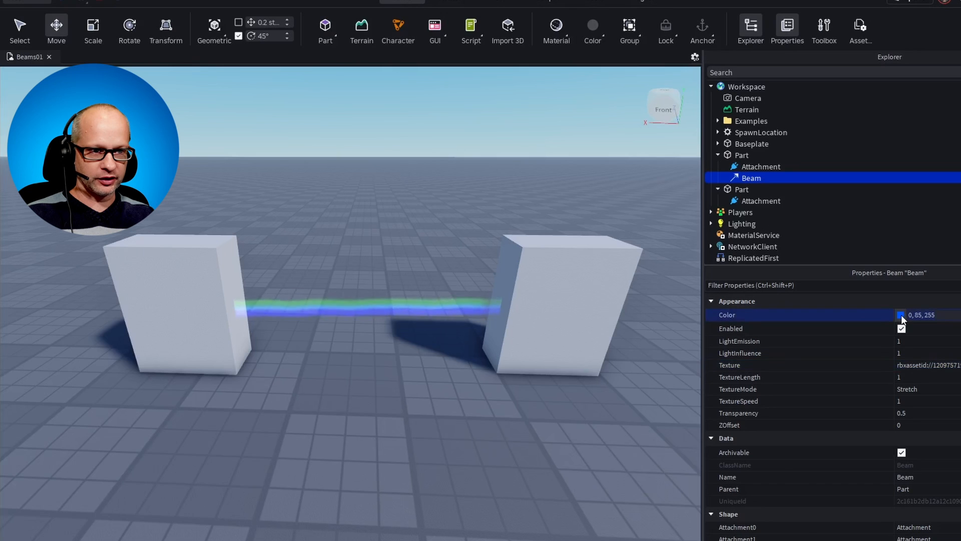
{"action": "left_click", "coordinate": [901, 315]}
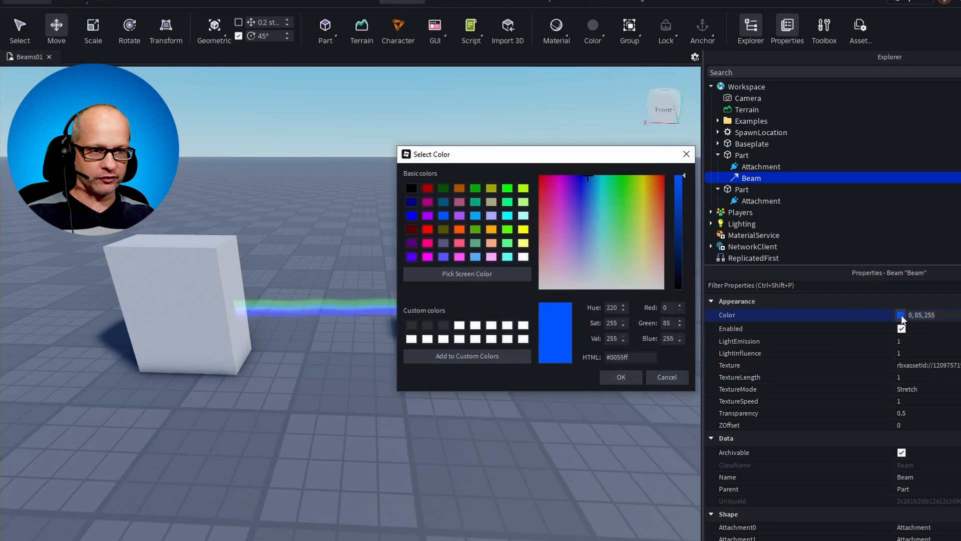
{"action": "left_click_drag", "start_coordinate": [618, 249], "coordinate": [626, 260]}
{"action": "left_click_drag", "start_coordinate": [626, 260], "coordinate": [627, 291]}
{"action": "left_click", "coordinate": [620, 377]}
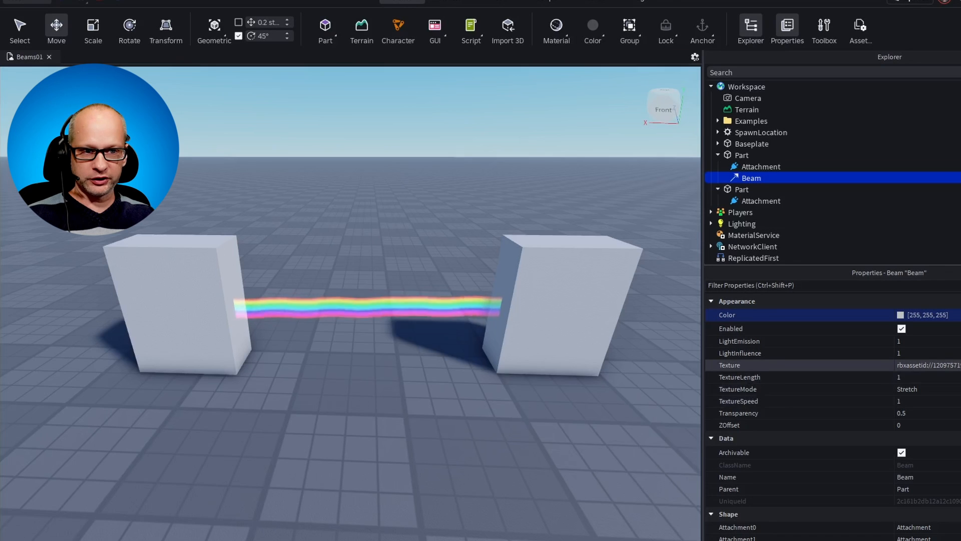
- Swap the beam's texture for another asset, and try Color RGB 58, 71, 255 before undoing it
{"action": "left_click", "coordinate": [927, 365]}
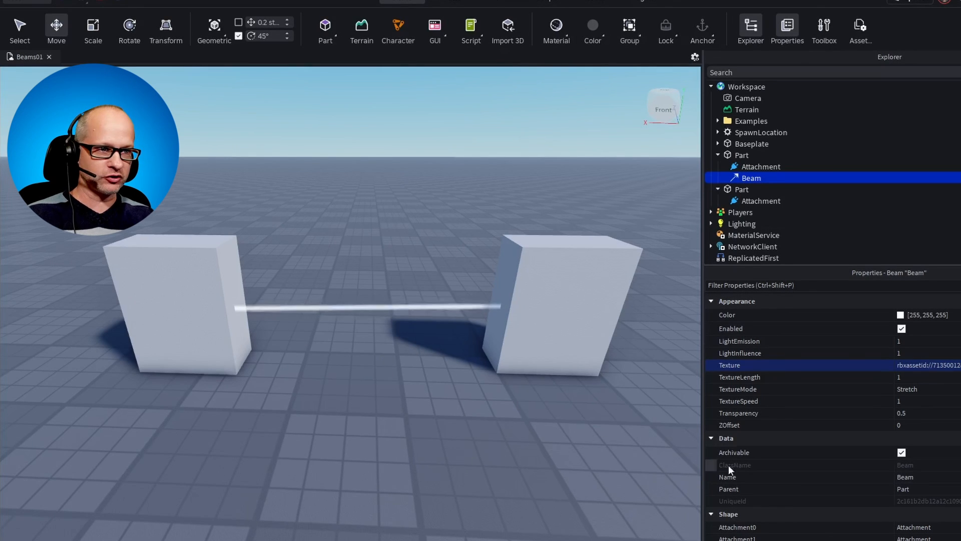
{"action": "left_click", "coordinate": [899, 315]}
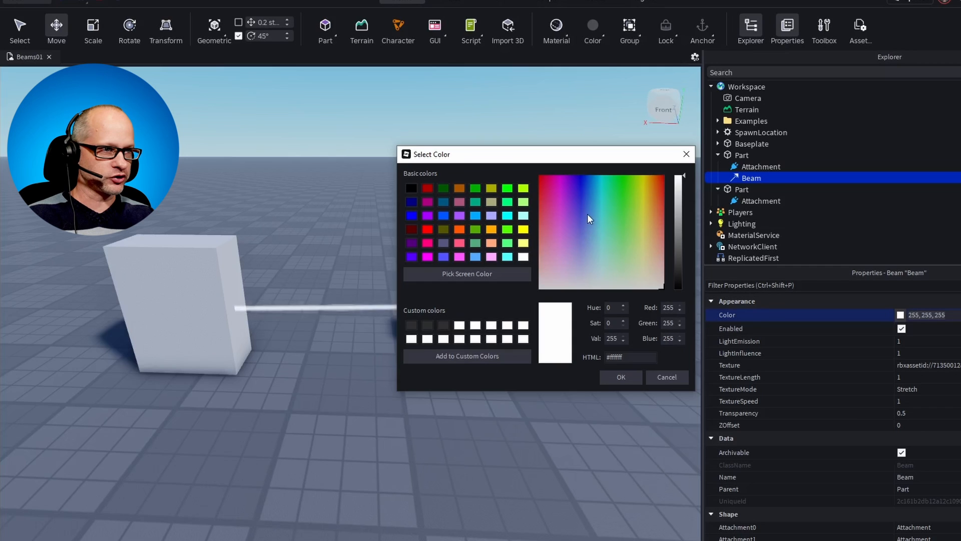
{"action": "left_click", "coordinate": [582, 202]}
{"action": "left_click", "coordinate": [620, 377]}
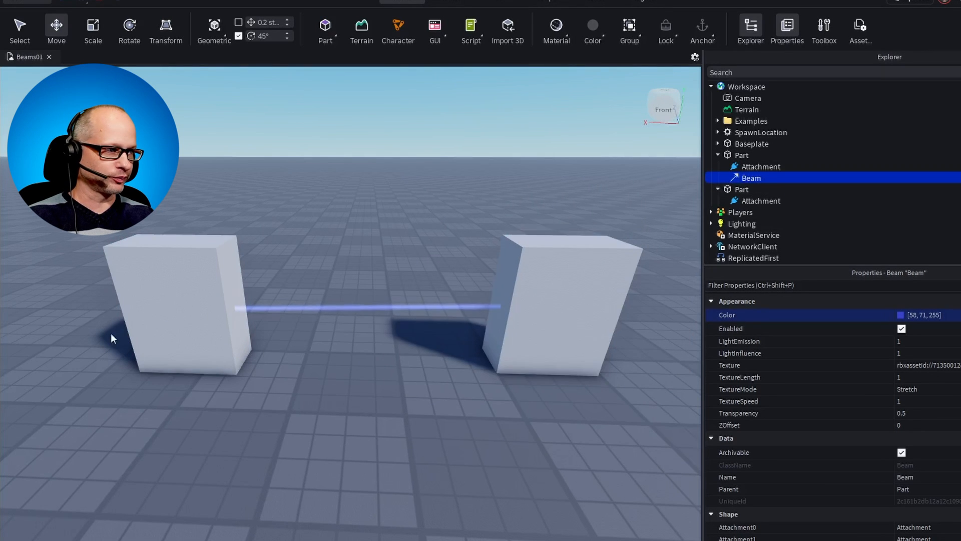
{"action": "key", "text": "ctrl+z"}
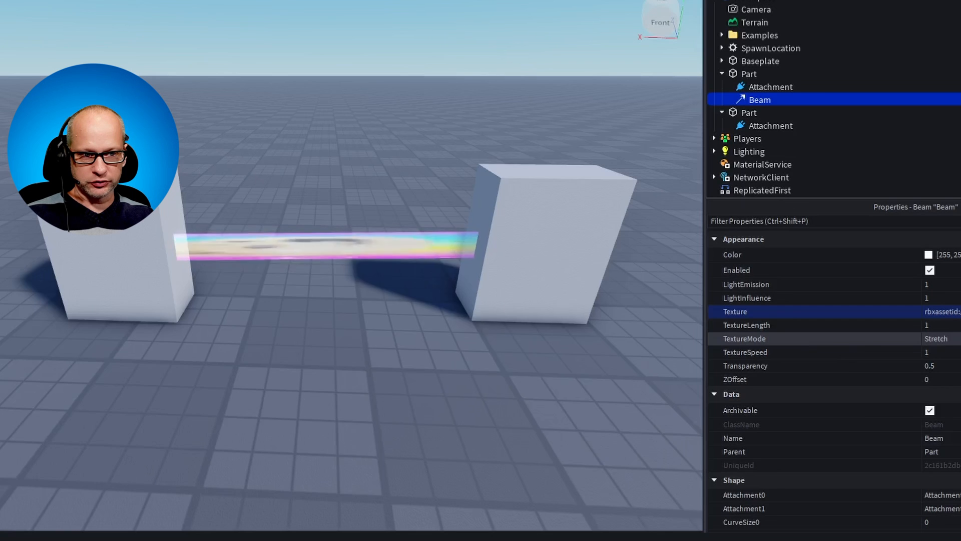
- Set the beam's TextureMode to Static and its TextureSpeed to 2
{"action": "left_click", "coordinate": [935, 340]}
{"action": "left_click", "coordinate": [934, 350]}
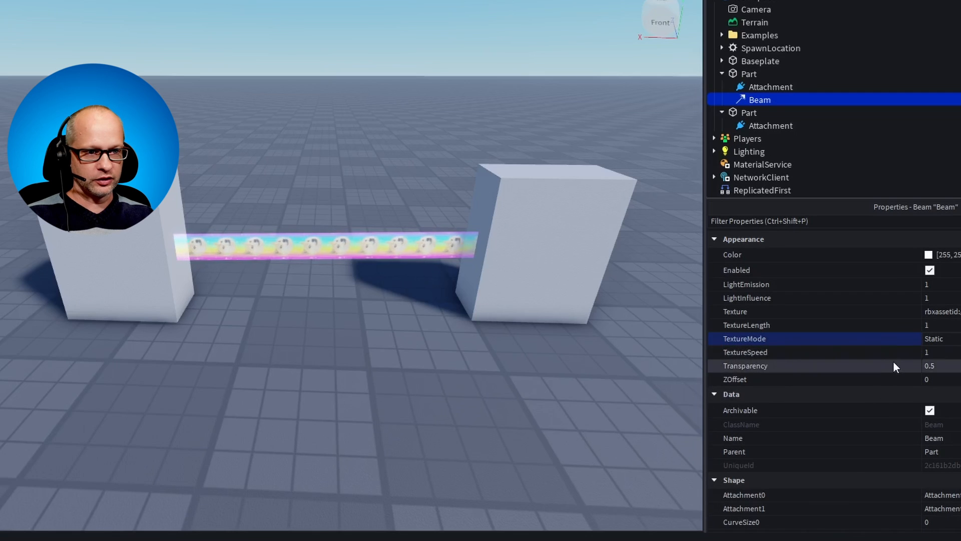
{"action": "left_click", "coordinate": [936, 353]}
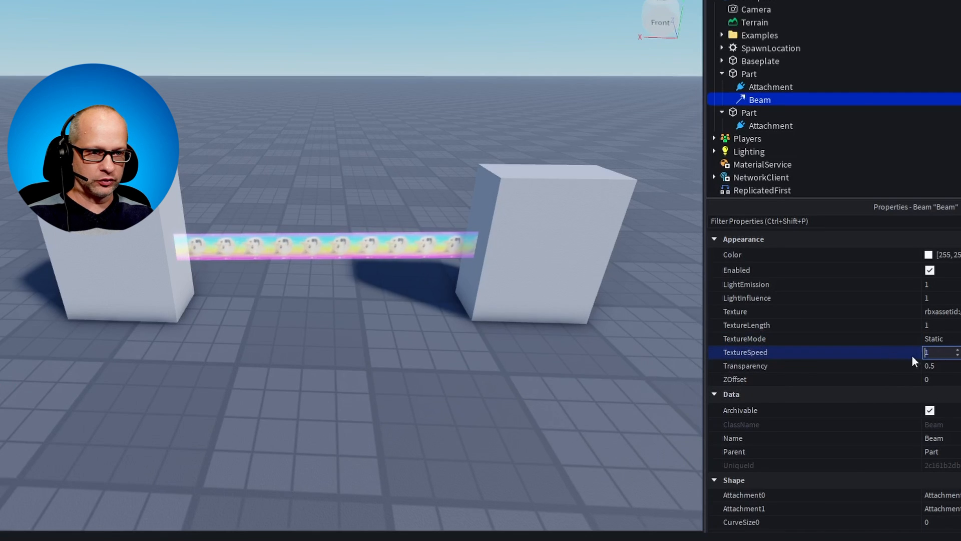
{"action": "type", "text": "2"}
{"action": "key", "text": "Tab"}
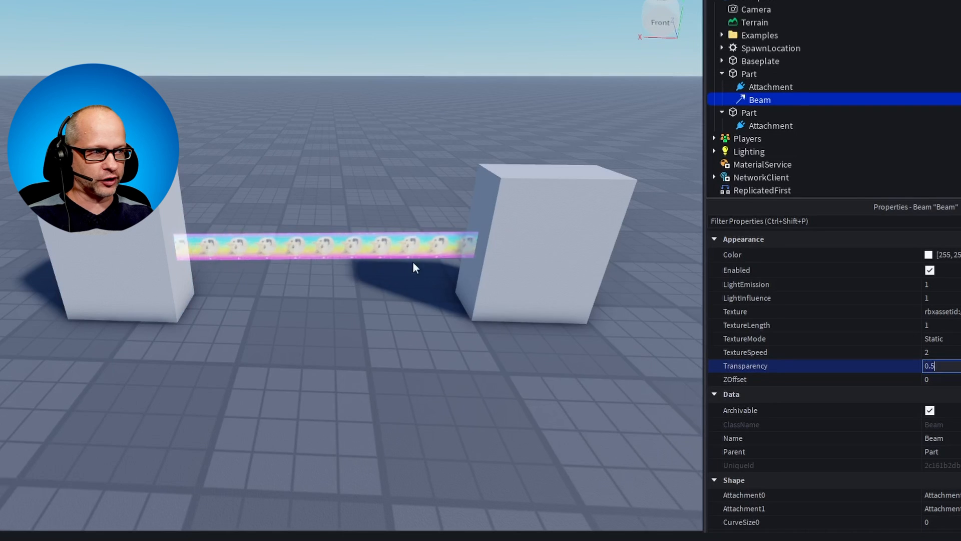
- Set the beam's TextureLength to 2 and its TextureMode to Stretch
{"action": "left_click", "coordinate": [936, 340]}
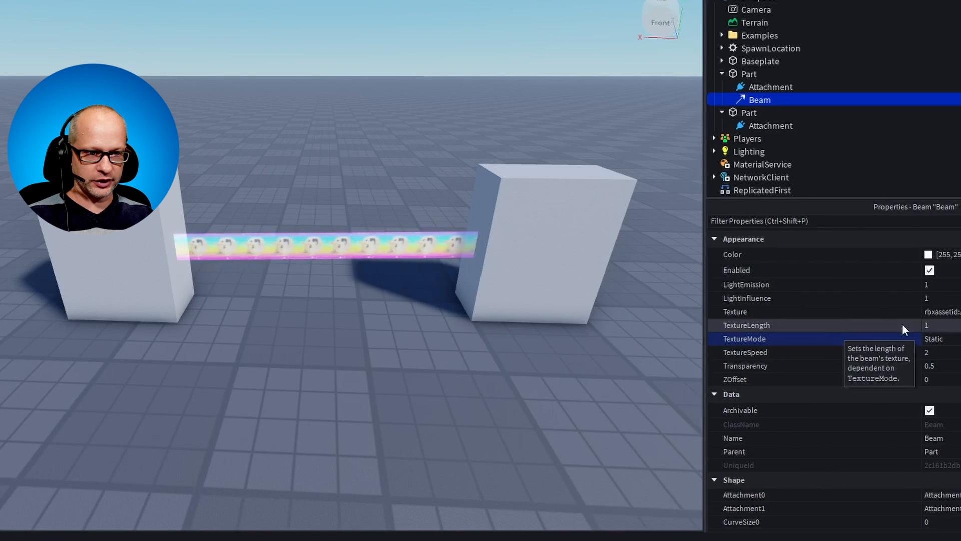
{"action": "left_click", "coordinate": [935, 326]}
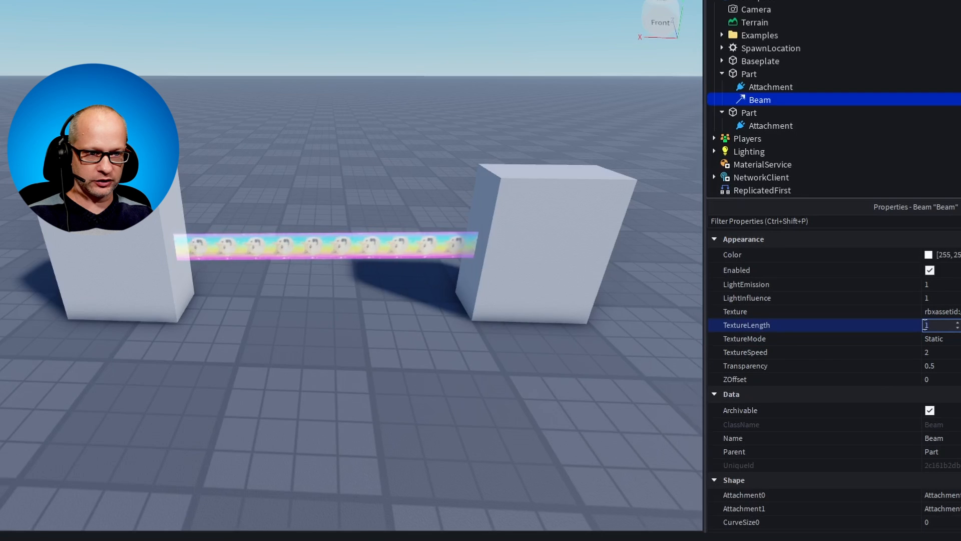
{"action": "type", "text": "2"}
{"action": "key", "text": "Tab"}
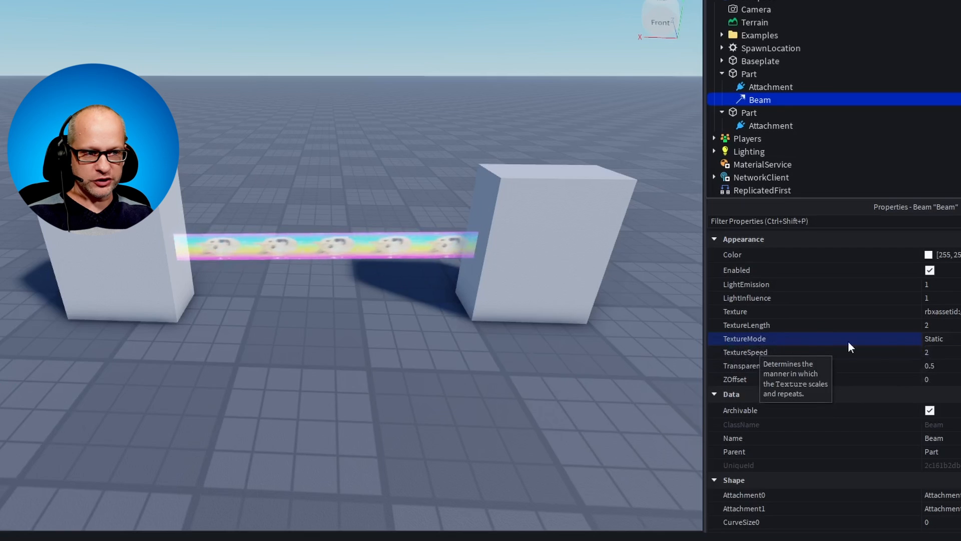
{"action": "left_click", "coordinate": [960, 341]}
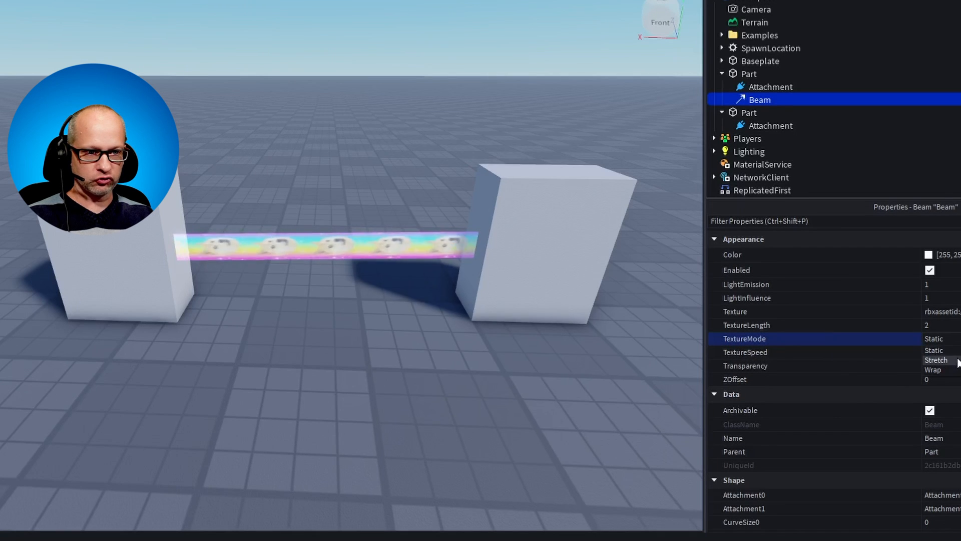
{"action": "left_click", "coordinate": [936, 360]}
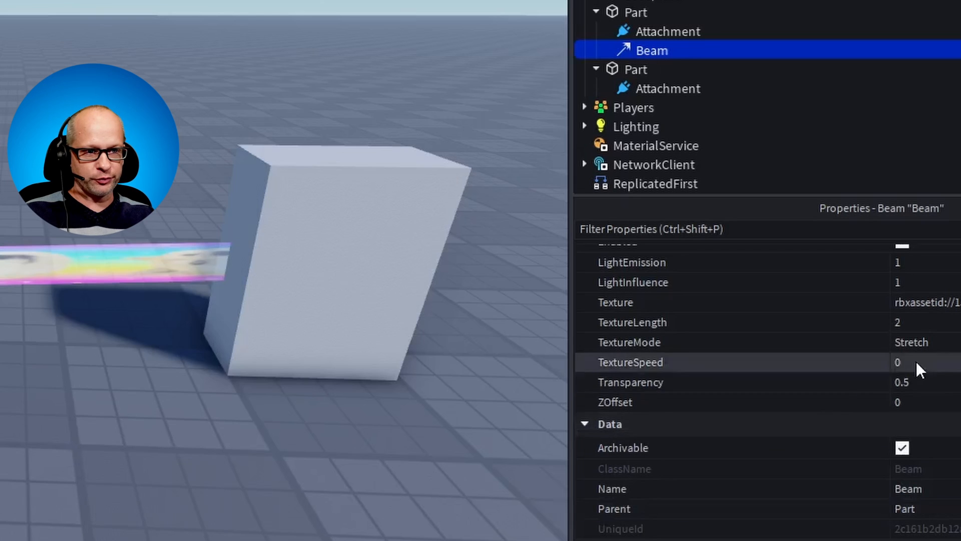
- Try a Transparency of 1 on the beam, followed by a Transparency of 0.9
{"action": "left_click", "coordinate": [931, 386]}
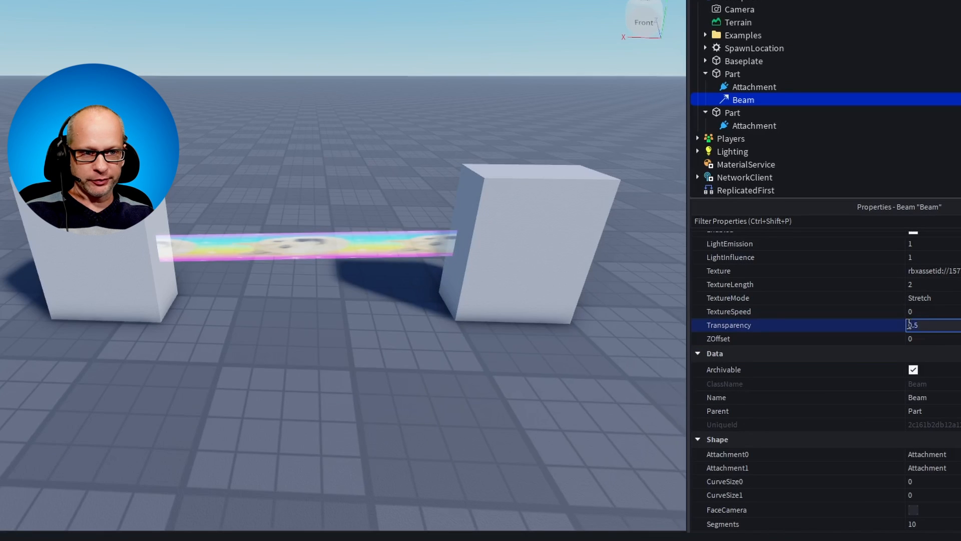
{"action": "type", "text": "1"}
{"action": "left_click", "coordinate": [937, 313]}
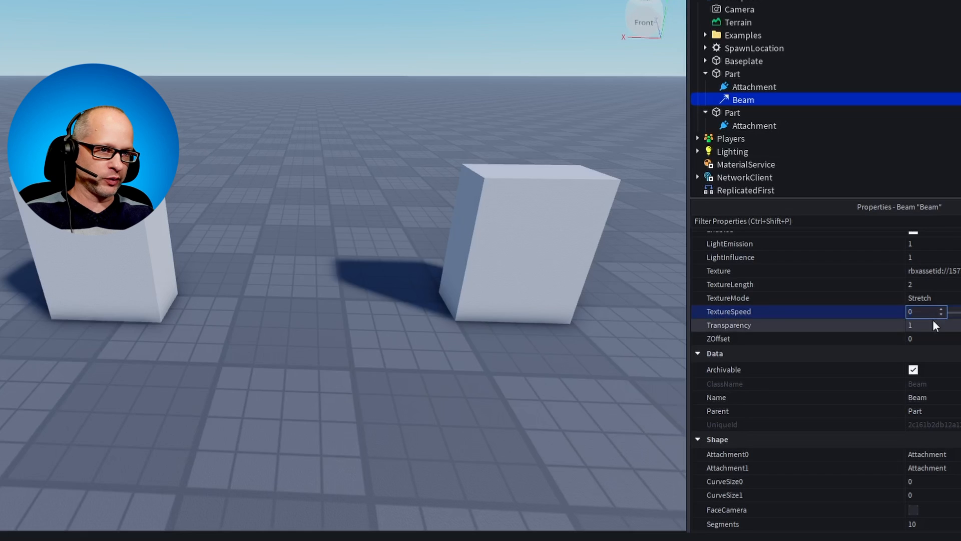
{"action": "left_click", "coordinate": [929, 325]}
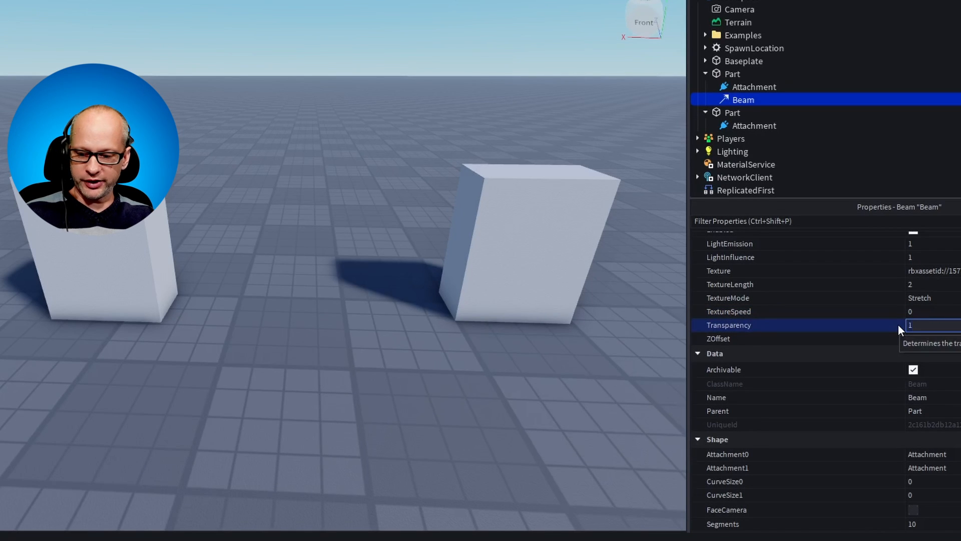
{"action": "type", "text": ".9"}
{"action": "left_click", "coordinate": [890, 311]}
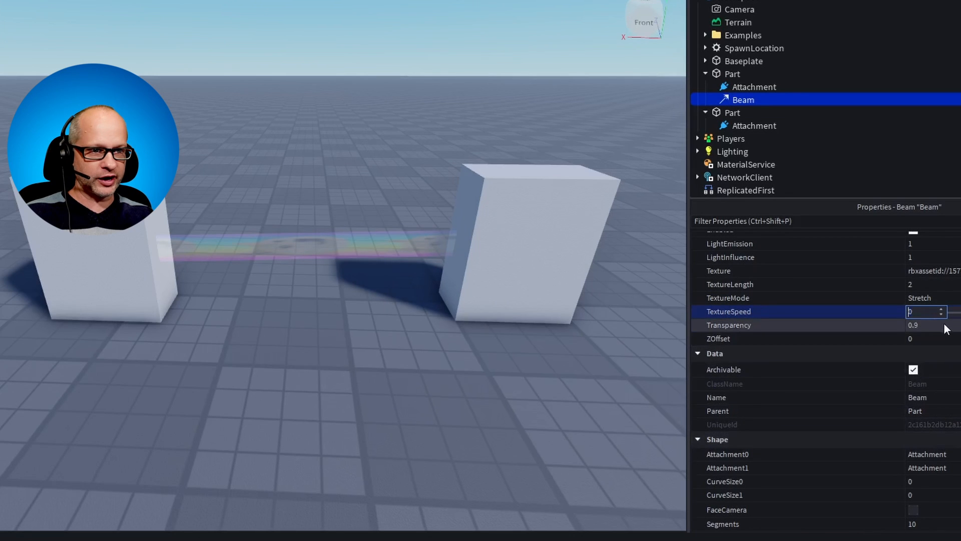
- Set the beam's Transparency to 0 to make it fully opaque
{"action": "left_click", "coordinate": [929, 326]}
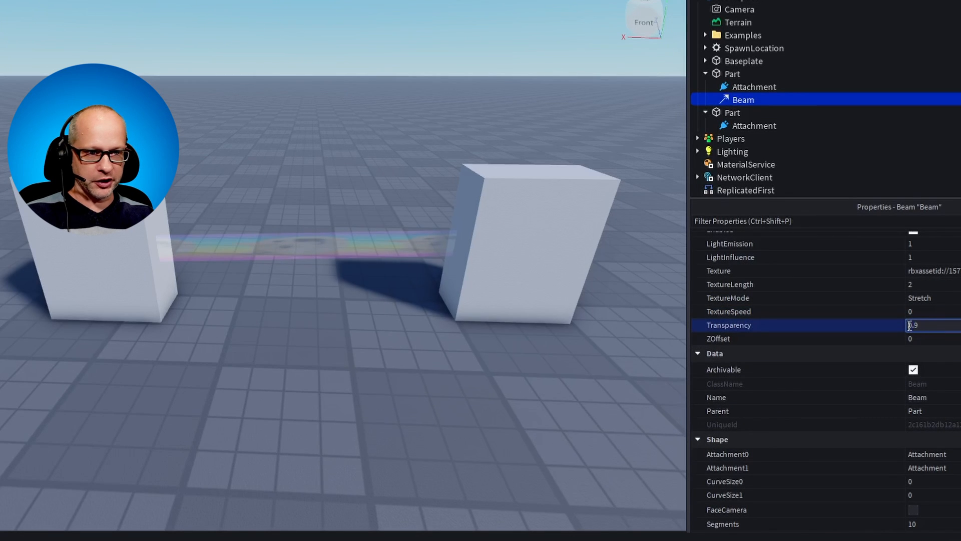
{"action": "type", "text": "0"}
{"action": "key", "text": "Tab"}
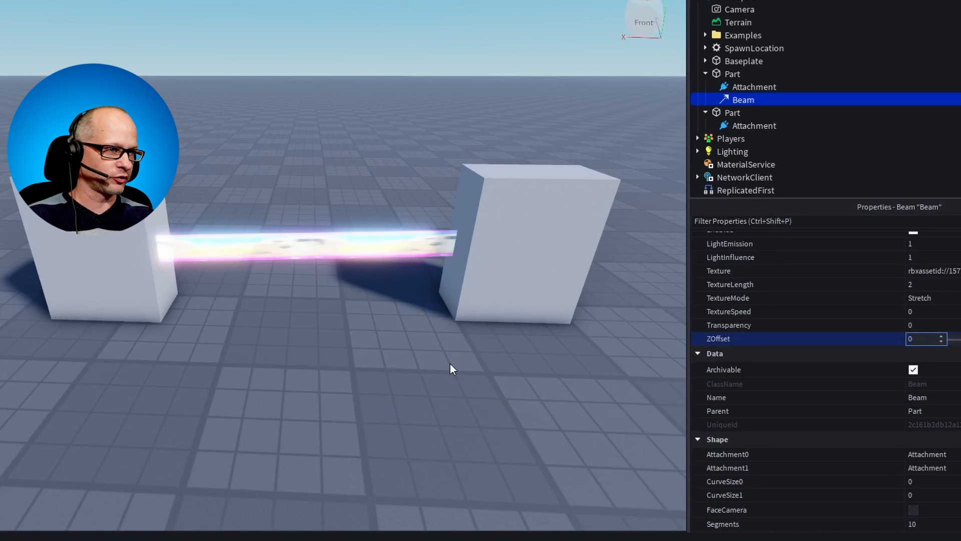
- Set the beam's CurveSize0 to 45
{"action": "scroll", "coordinate": [851, 300], "scroll_direction": "down", "scroll_amount": 3}
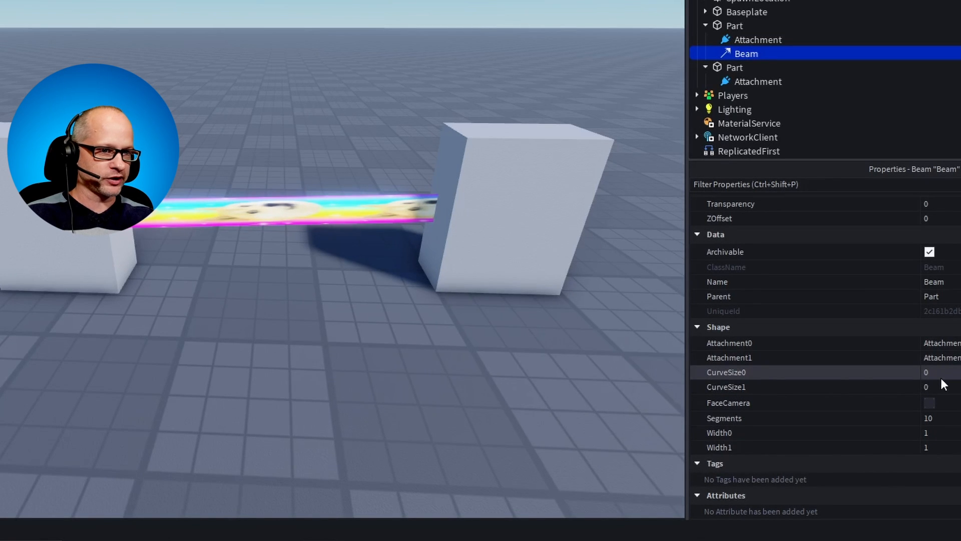
{"action": "mouse_move", "coordinate": [754, 385]}
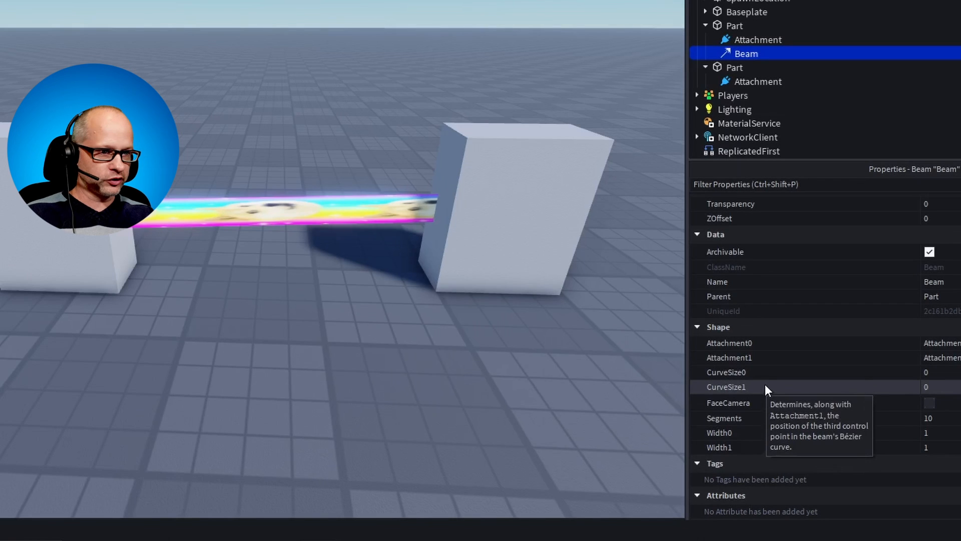
{"action": "left_click", "coordinate": [936, 372]}
{"action": "type", "text": "45"}
{"action": "key", "text": "Return"}
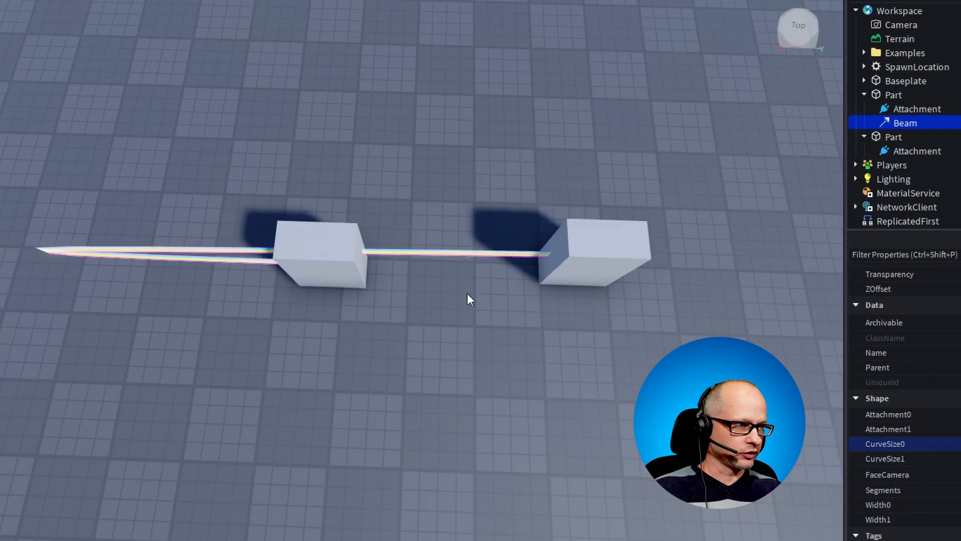
- Rotate the first part's attachment about 90 degrees around its vertical axis so the beam arcs out sideways between the parts
{"action": "left_click", "coordinate": [925, 110]}
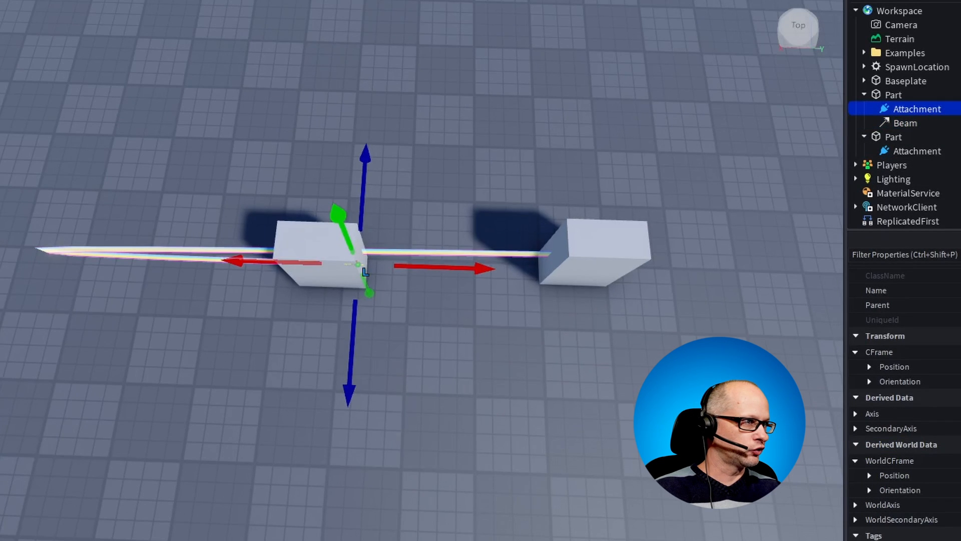
{"action": "key", "text": "ctrl+4"}
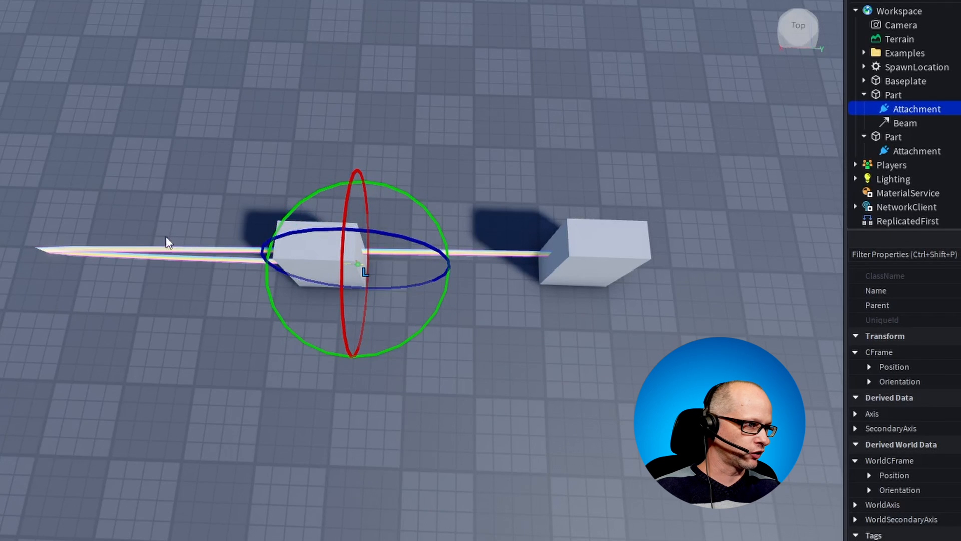
{"action": "left_click_drag", "start_coordinate": [389, 186], "coordinate": [423, 241]}
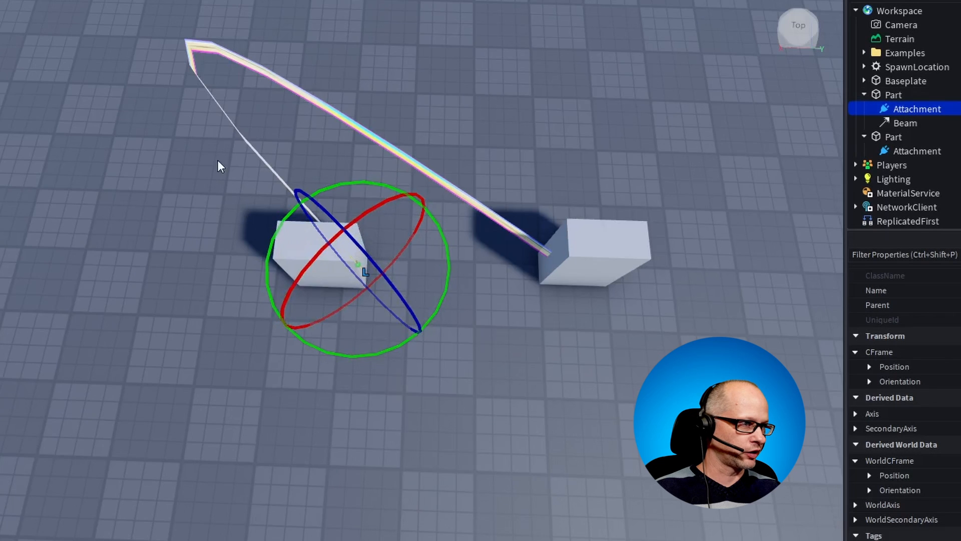
{"action": "left_click_drag", "start_coordinate": [432, 219], "coordinate": [433, 220]}
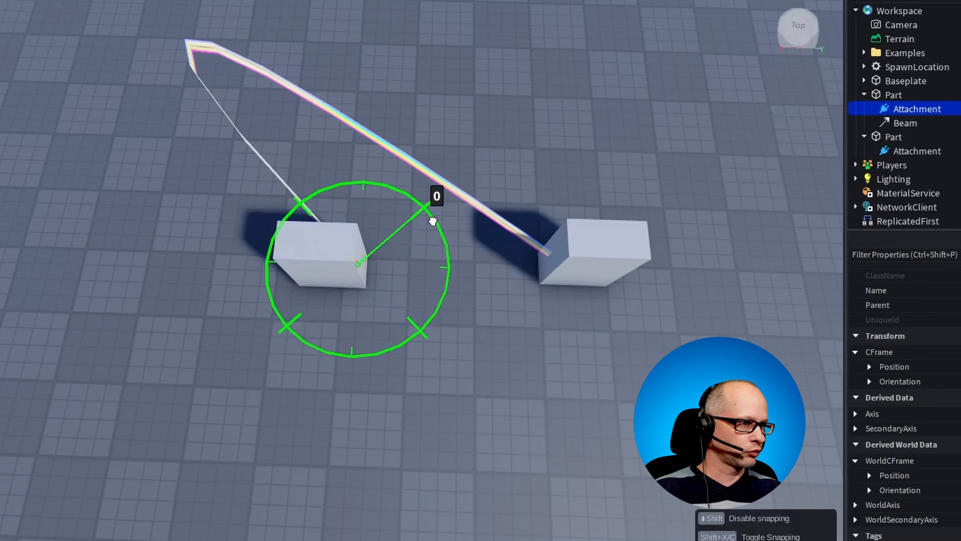
{"action": "left_click_drag", "start_coordinate": [433, 243], "coordinate": [432, 249]}
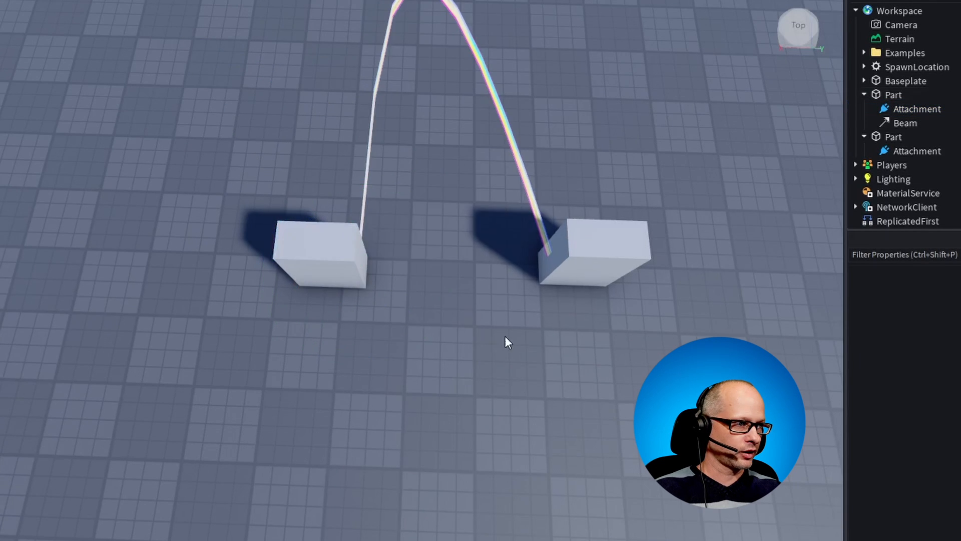
- Move the first part farther away from the second part to widen the beam's span
{"action": "middle_click_drag", "start_coordinate": [507, 339], "coordinate": [518, 352]}
{"action": "left_click_drag", "start_coordinate": [356, 335], "coordinate": [171, 344]}
{"action": "key", "text": "ctrl+2"}
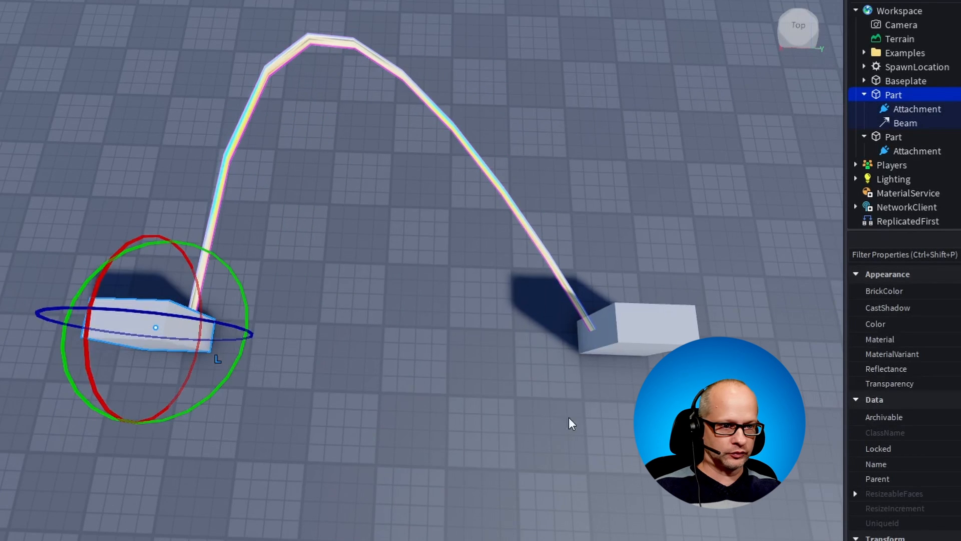
- Lower the beam's CurveSize0 to 9 and on to -3 so the curve bends the opposite way
{"action": "scroll", "coordinate": [901, 400], "scroll_direction": "down", "scroll_amount": 4}
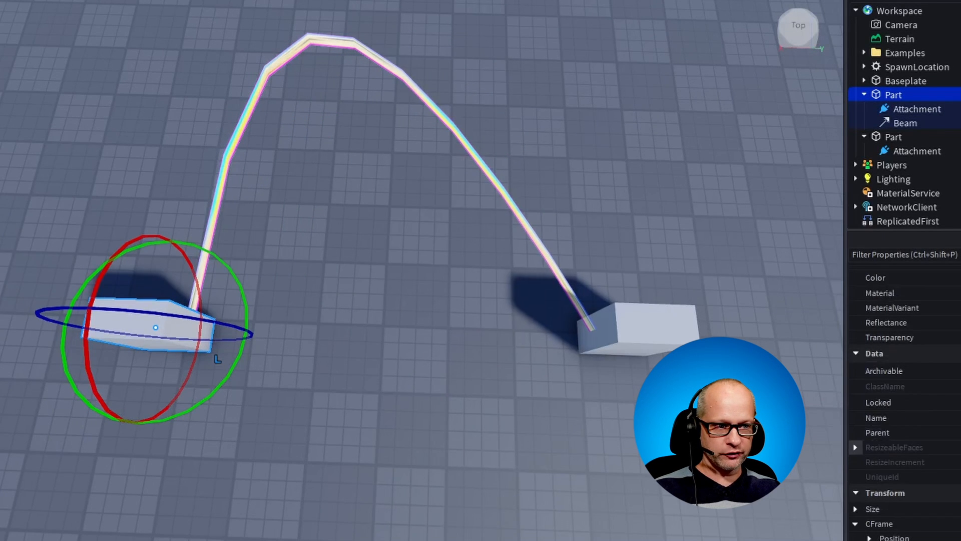
{"action": "left_click", "coordinate": [907, 123]}
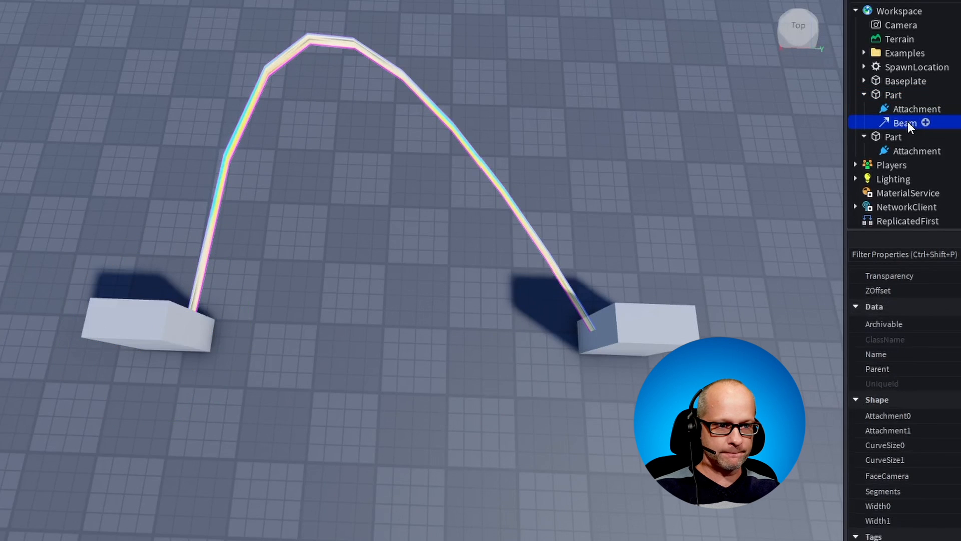
{"action": "left_click", "coordinate": [916, 443]}
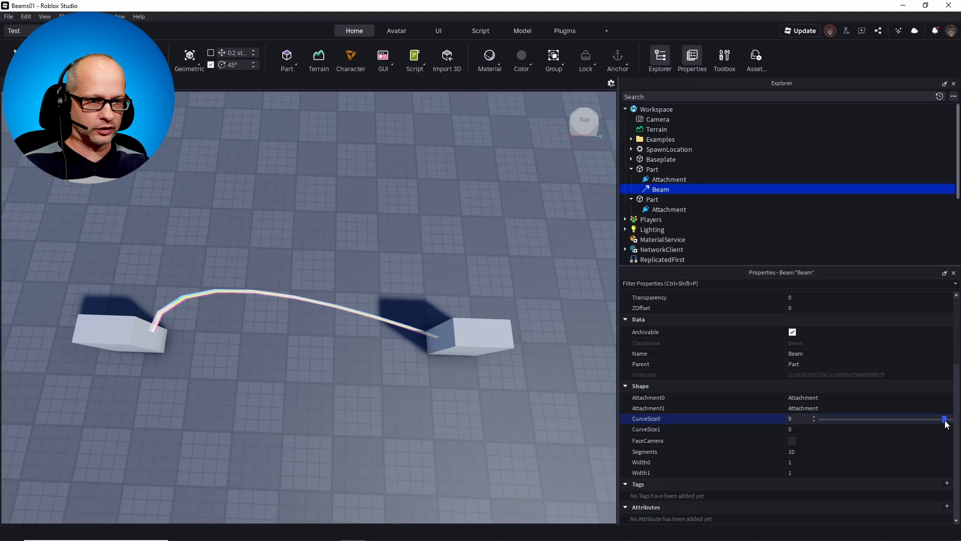
{"action": "left_click_drag", "start_coordinate": [945, 420], "coordinate": [866, 427]}
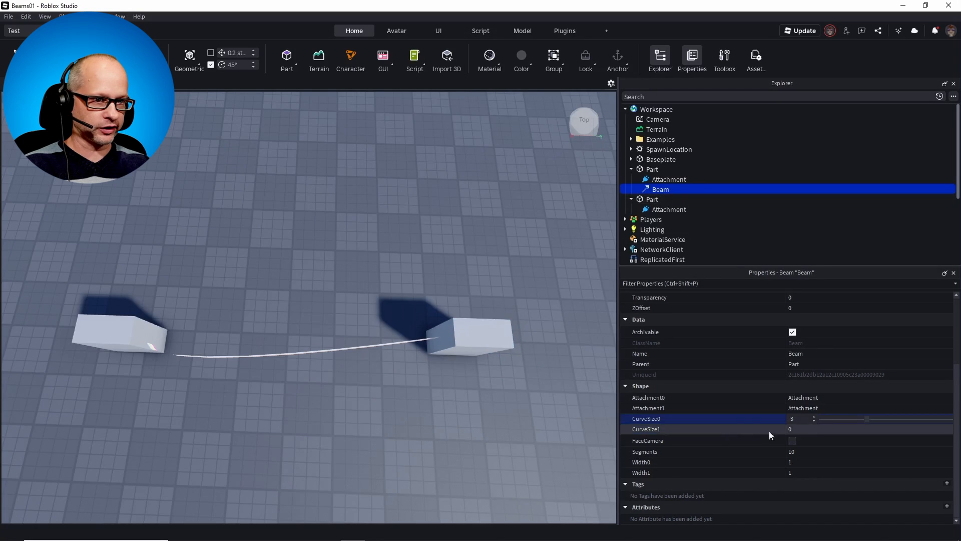
- Rotate the second part's attachment around its vertical axis to an orientation of 0, -135, 0
{"action": "left_click", "coordinate": [670, 209]}
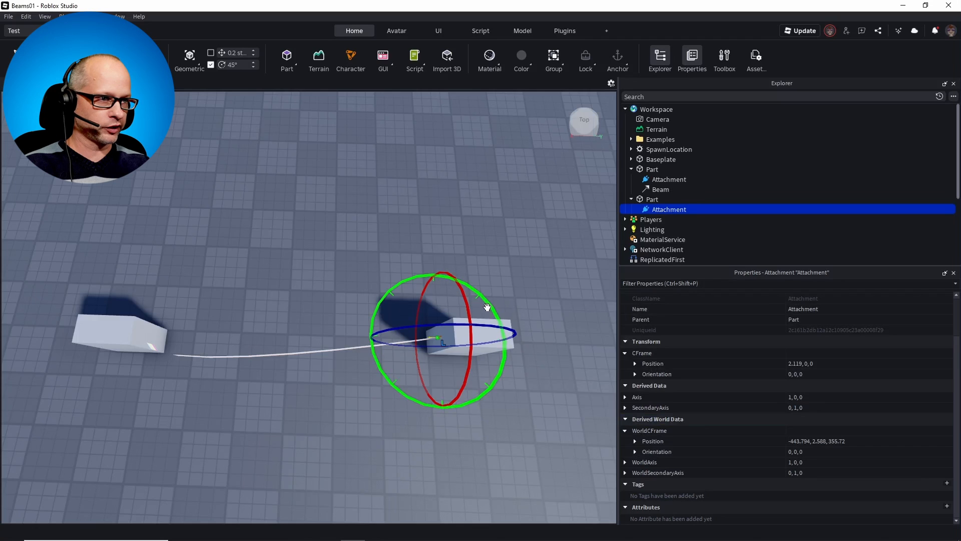
{"action": "left_click_drag", "start_coordinate": [486, 306], "coordinate": [504, 337]}
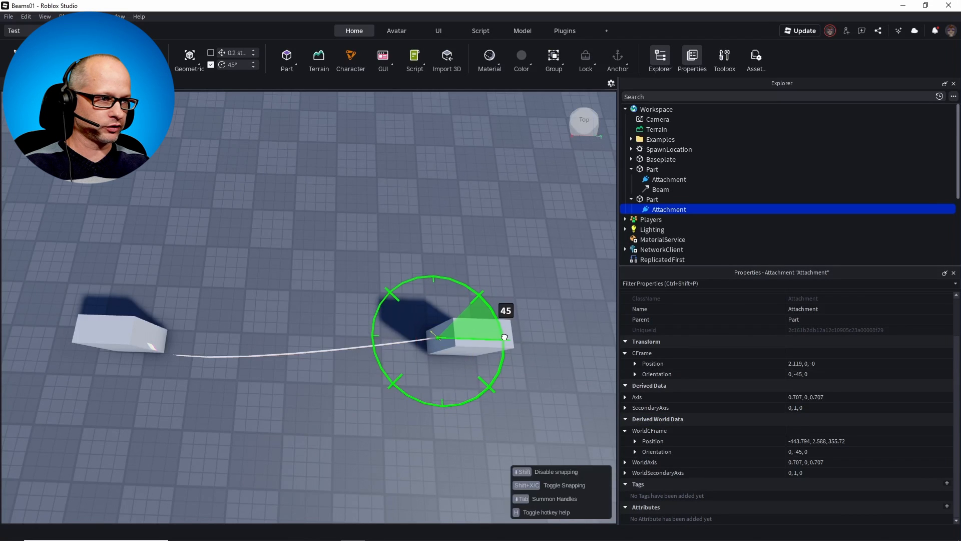
{"action": "left_click_drag", "start_coordinate": [497, 375], "coordinate": [444, 398]}
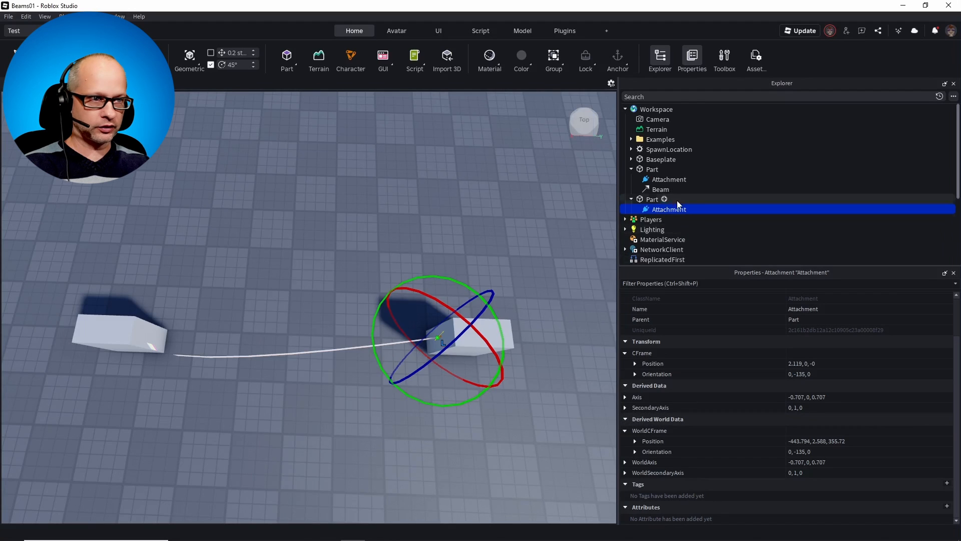
- Lower the beam's CurveSize1 below zero to bend the end at the second part's attachment
{"action": "left_click", "coordinate": [663, 190]}
{"action": "left_click", "coordinate": [891, 483]}
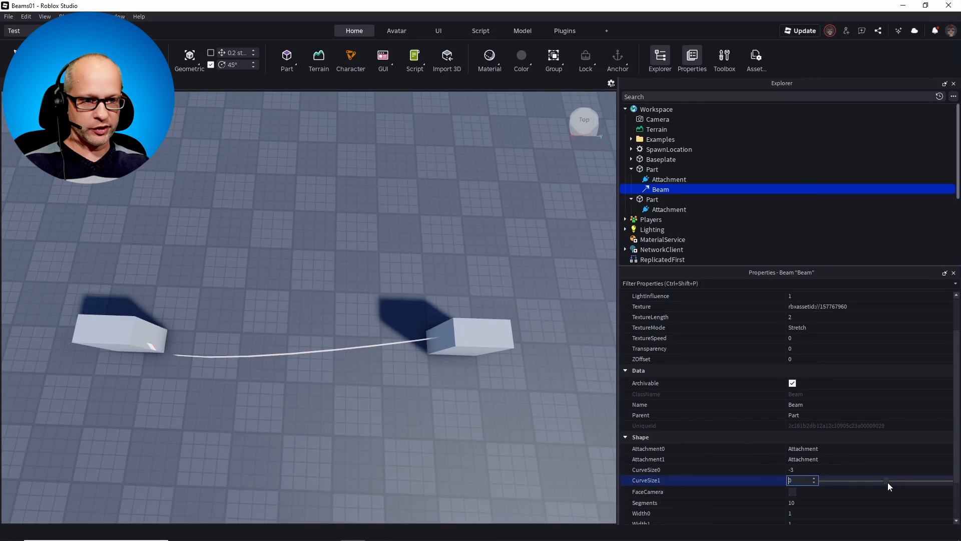
{"action": "left_click_drag", "start_coordinate": [887, 482], "coordinate": [785, 482]}
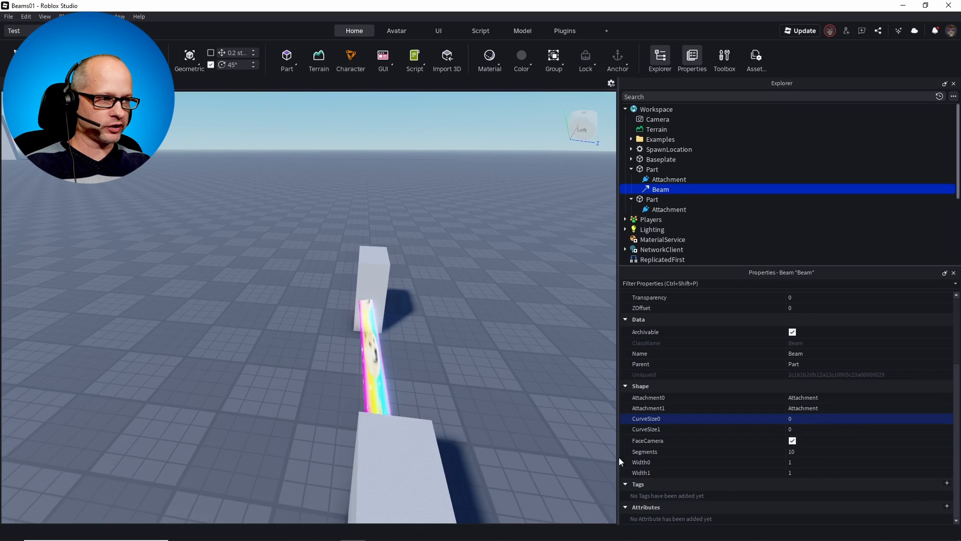
- Examine the beam from different angles with FaceCamera enabled, and turn FaceCamera off
{"action": "key", "text": "q"}
{"action": "key", "text": "a"}
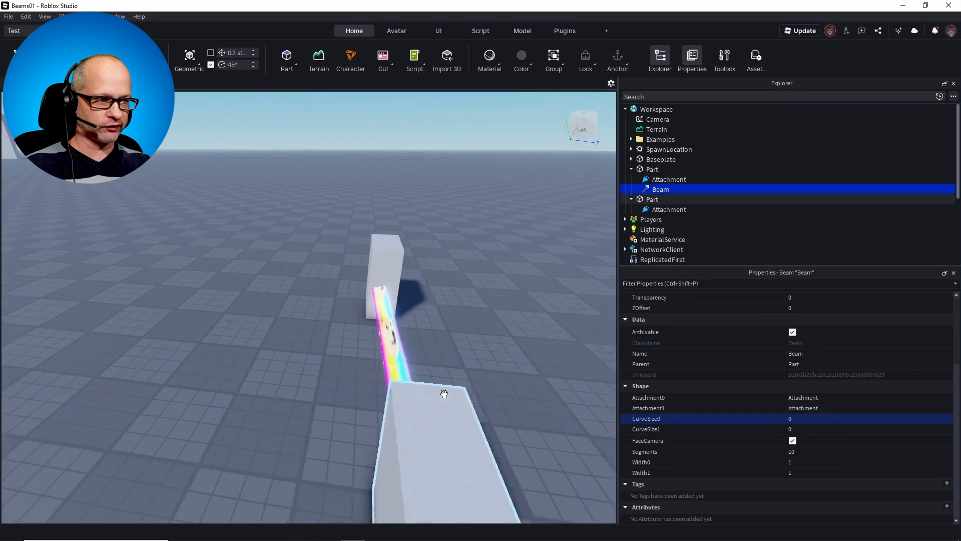
{"action": "middle_click_drag", "start_coordinate": [451, 390], "coordinate": [454, 386]}
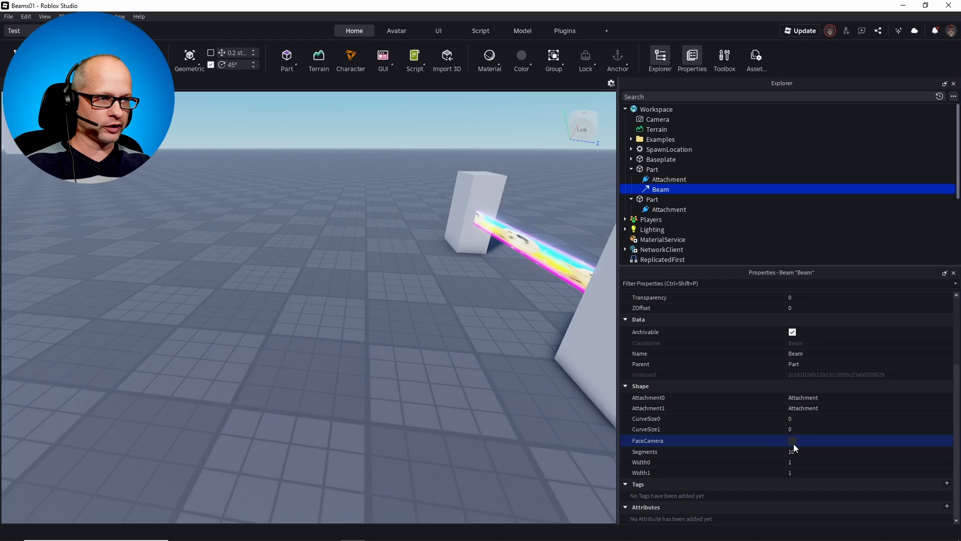
{"action": "mouse_move", "coordinate": [777, 443]}
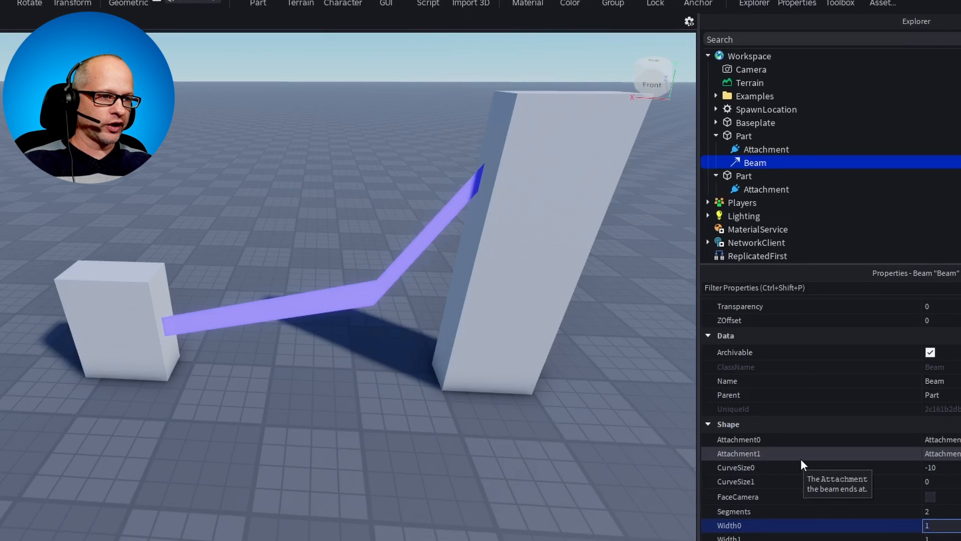
- Set the beam's Segments to 10 to smooth its curve
{"action": "left_click", "coordinate": [933, 511]}
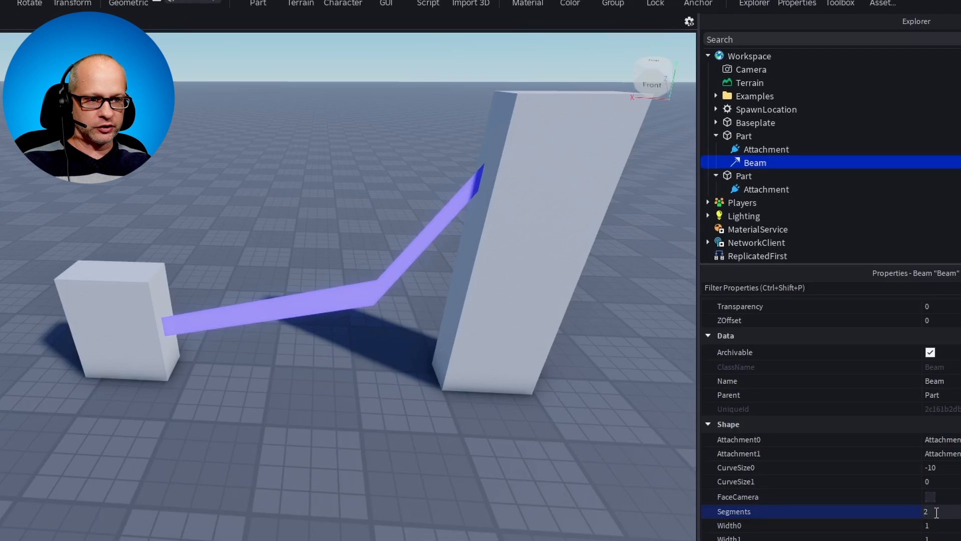
{"action": "type", "text": "10"}
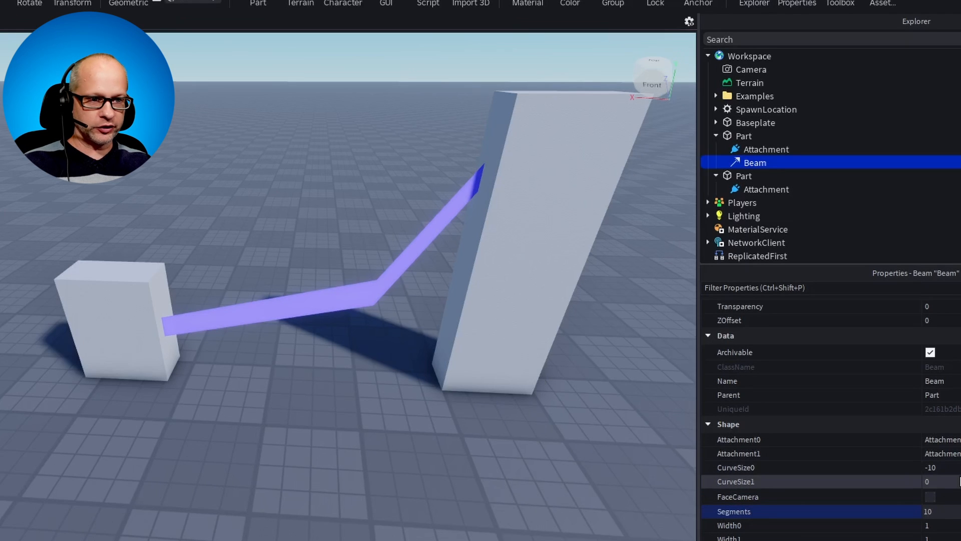
{"action": "left_click", "coordinate": [930, 497]}
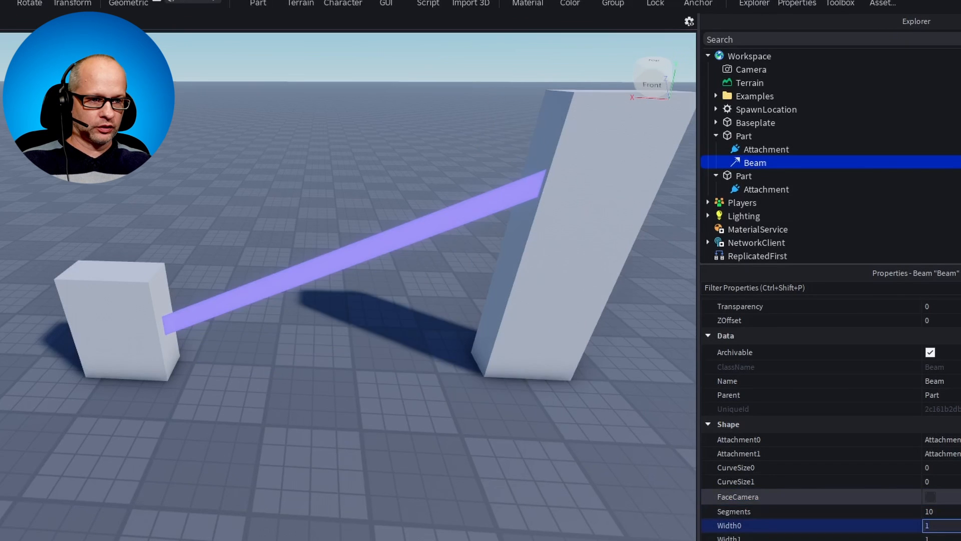
- Set the beam's Width1 to 5 so its two ends differ in width
{"action": "left_click", "coordinate": [929, 525]}
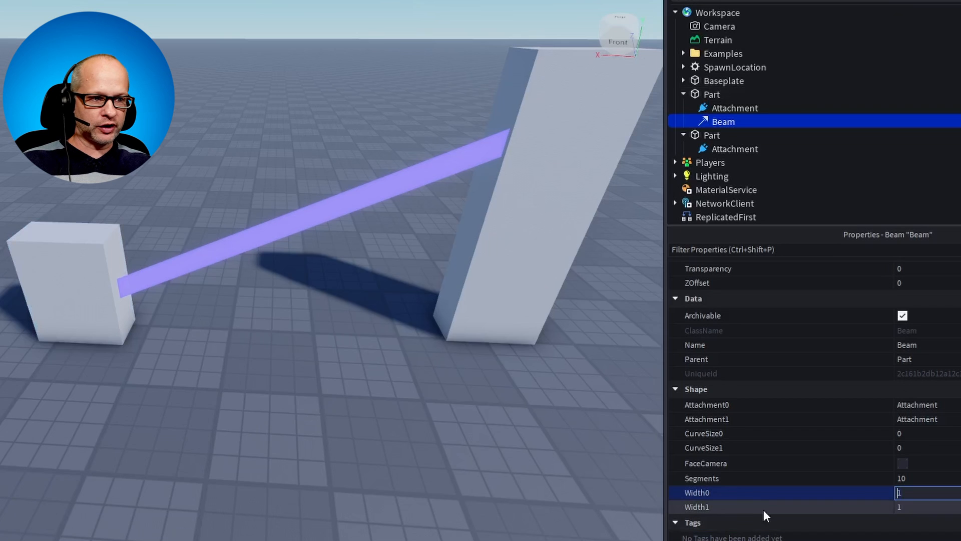
{"action": "left_click", "coordinate": [919, 507]}
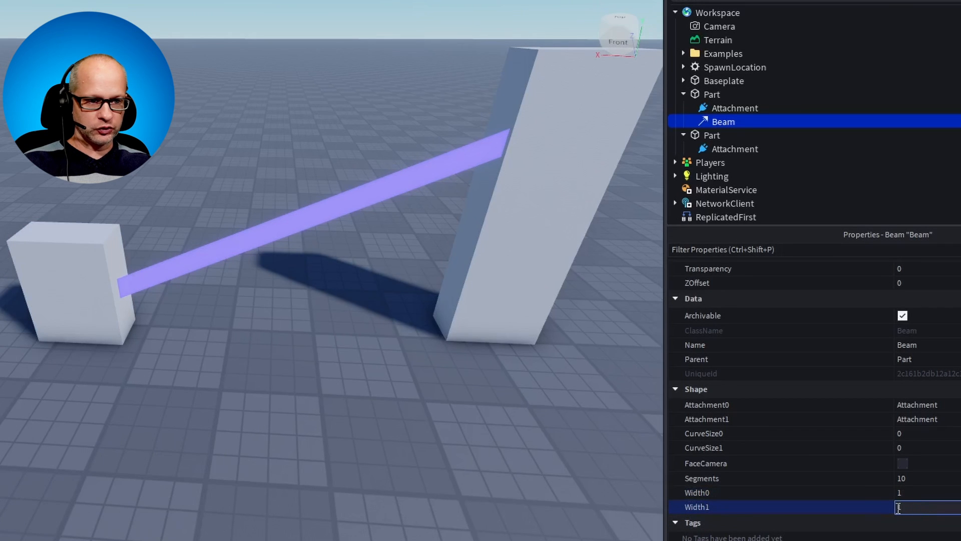
{"action": "type", "text": "5"}
{"action": "key", "text": "shift+Tab"}
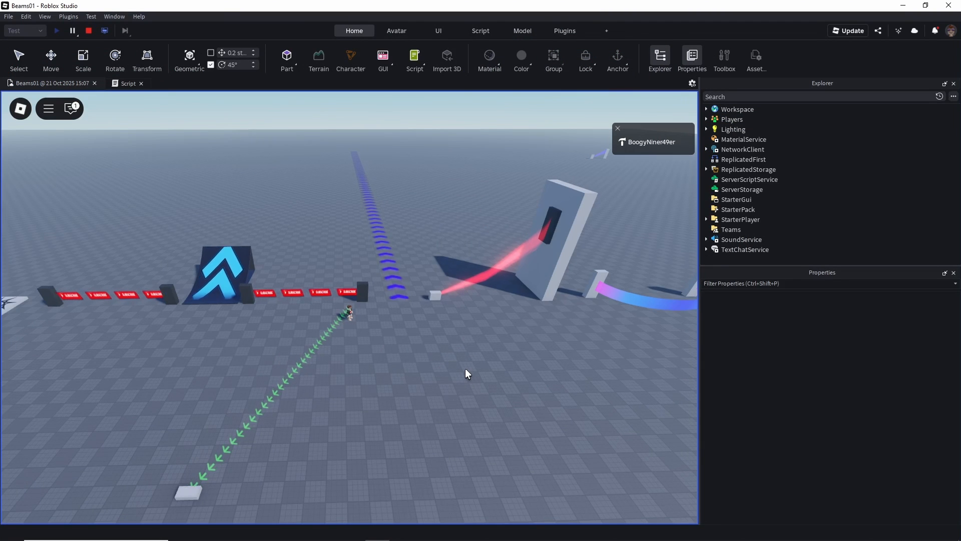
- Move the character around the playtest area and view the example beams from several directions, zooming in toward the character
{"action": "key", "text": "s"}
{"action": "key", "text": "a"}
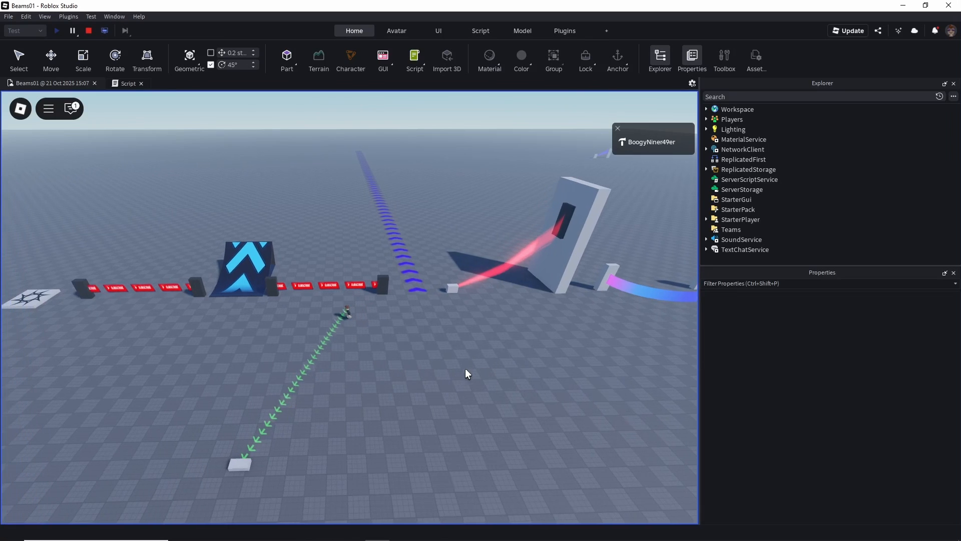
{"action": "key", "text": "a"}
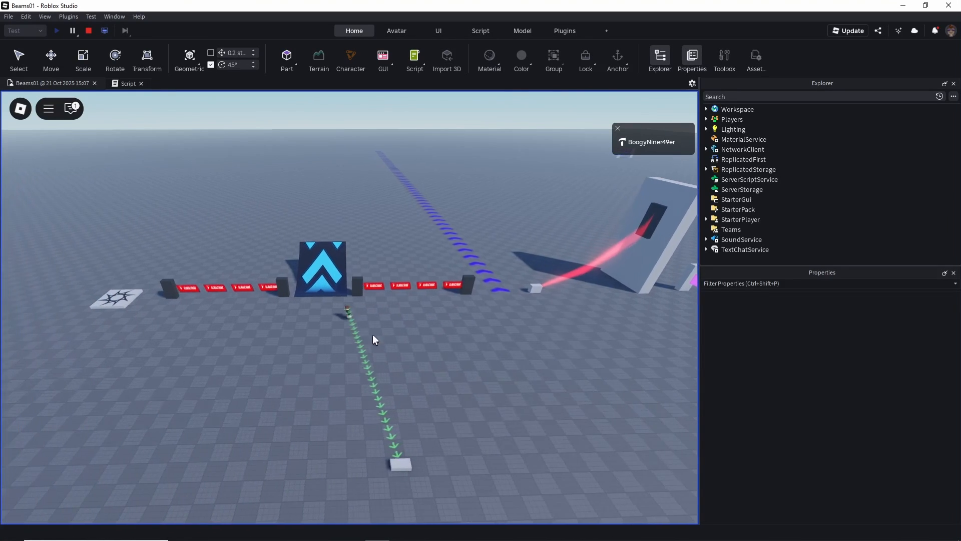
{"action": "key", "text": "s"}
{"action": "key", "text": "d"}
{"action": "right_click_drag", "start_coordinate": [463, 328], "coordinate": [464, 329]}
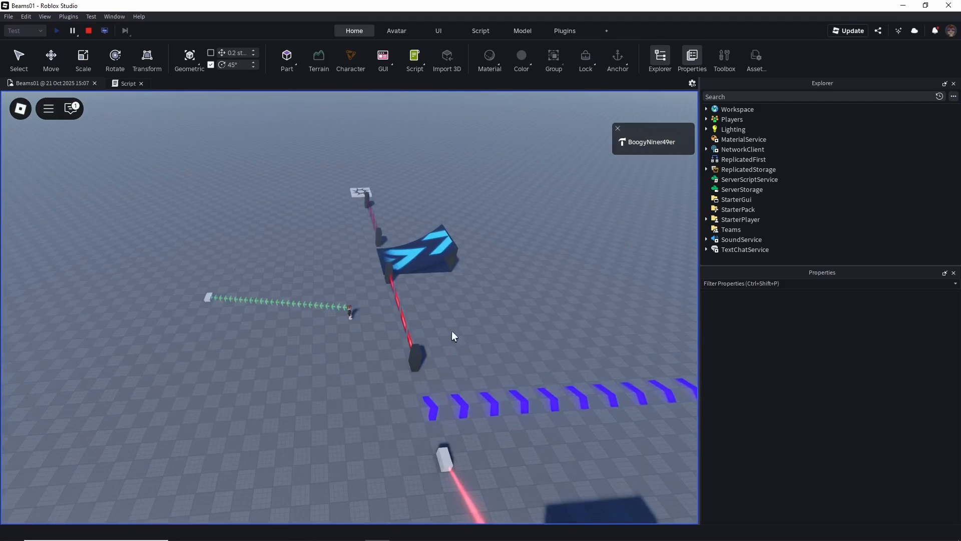
{"action": "scroll", "coordinate": [348, 335], "scroll_direction": "up", "scroll_amount": 5}
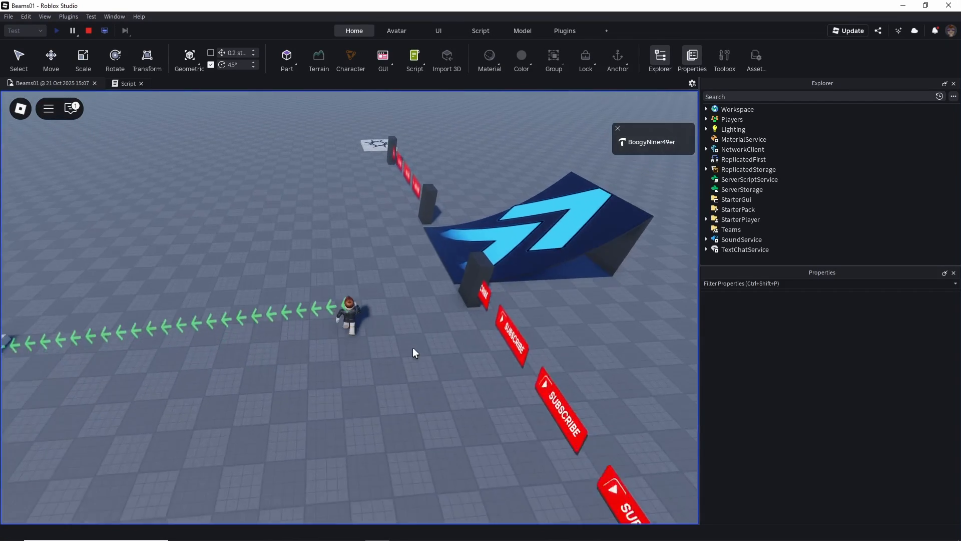
{"action": "scroll", "coordinate": [412, 347], "scroll_direction": "up", "scroll_amount": 2}
- Walk the character in different directions and examine how the green arrow beam links it to the destination block
{"action": "key", "text": "w"}
{"action": "right_click_drag", "start_coordinate": [414, 340], "coordinate": [414, 340]}
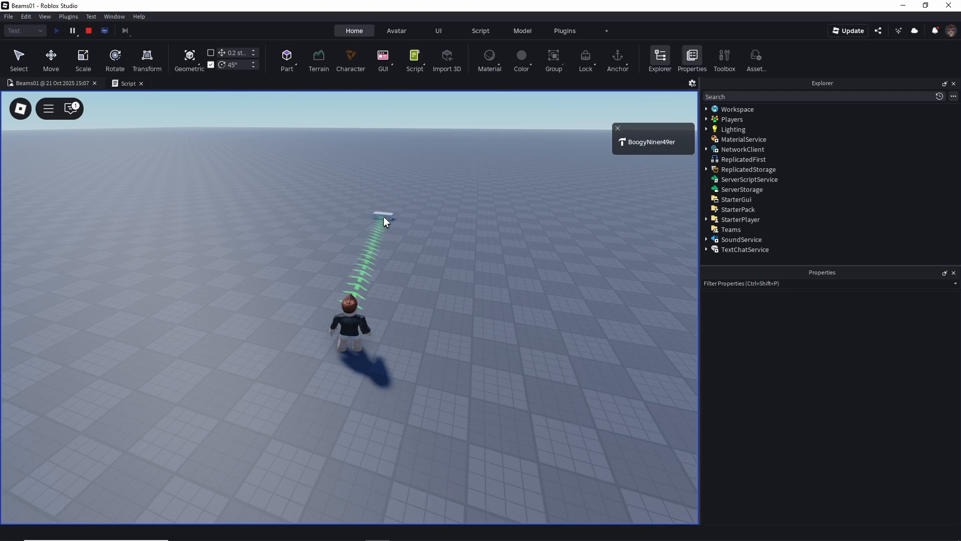
{"action": "key", "text": "s"}
{"action": "right_click_drag", "start_coordinate": [407, 286], "coordinate": [410, 291]}
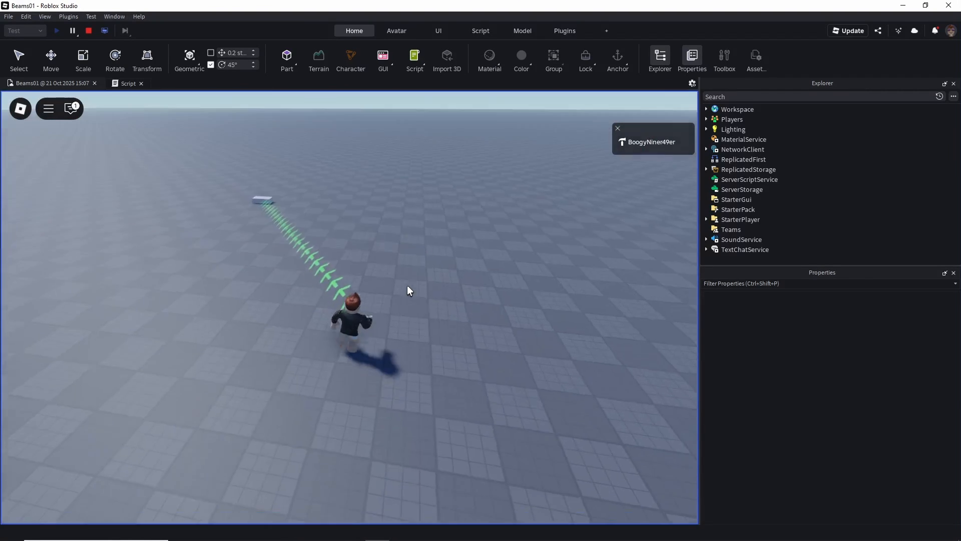
{"action": "key", "text": "s"}
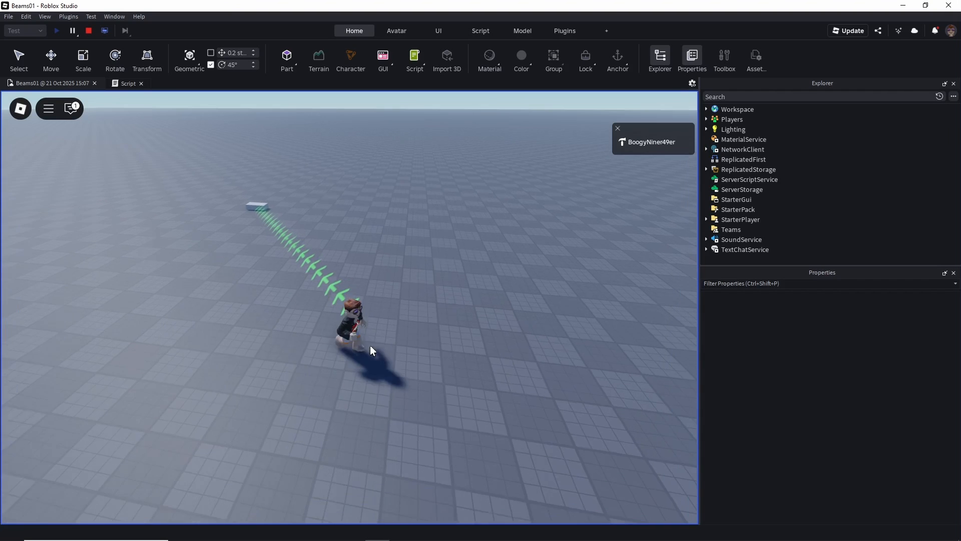
{"action": "key", "text": "w"}
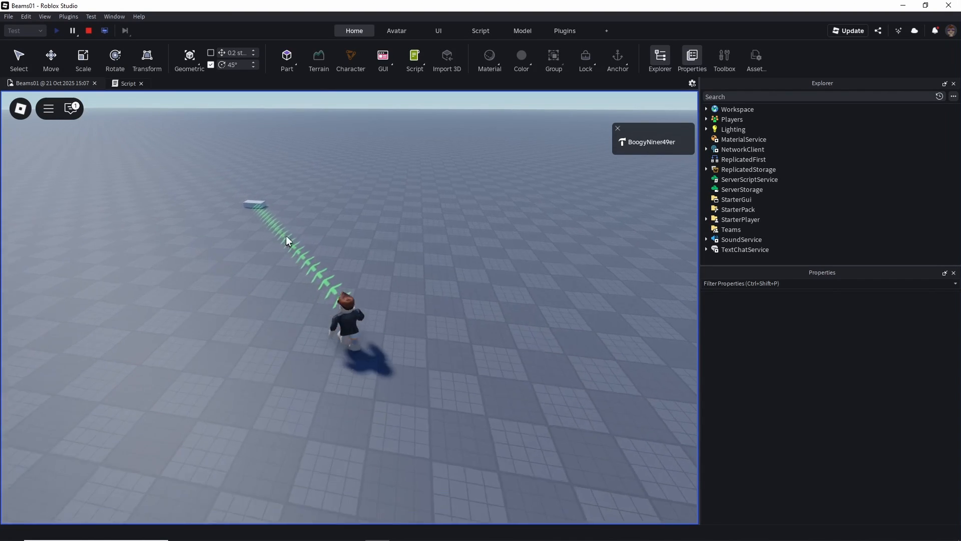
{"action": "right_click_drag", "start_coordinate": [365, 340], "coordinate": [366, 340]}
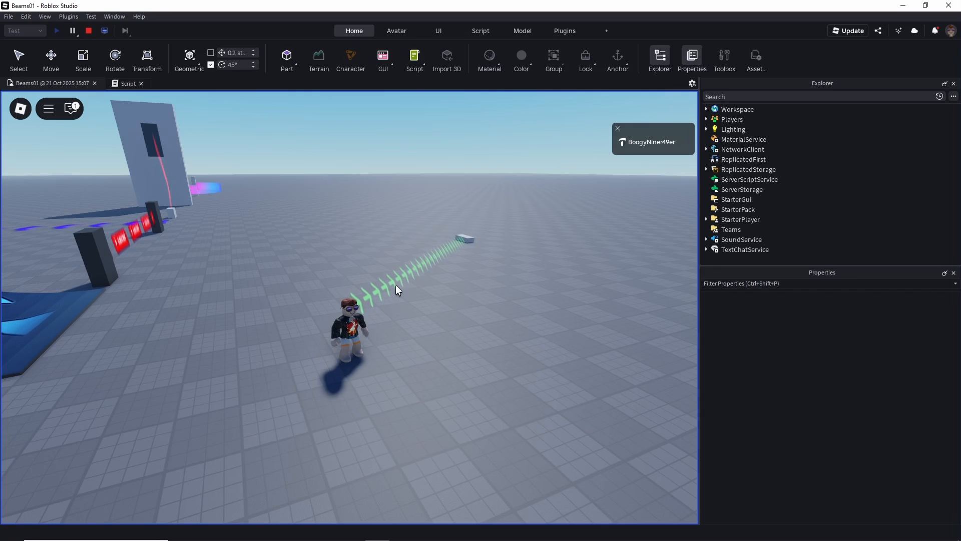
{"action": "right_click_drag", "start_coordinate": [457, 291], "coordinate": [458, 293]}
{"action": "key", "text": "w"}
{"action": "right_click_drag", "start_coordinate": [398, 295], "coordinate": [395, 293]}
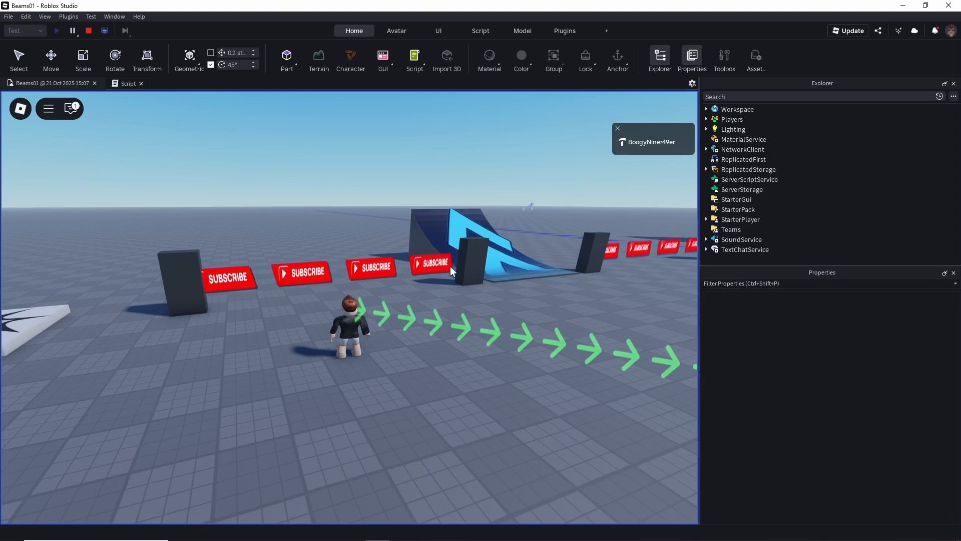
- Walk alongside the dark pillars and examine the moving SUBSCRIBE texture on the beams between them
{"action": "key", "text": "s"}
{"action": "key", "text": "w"}
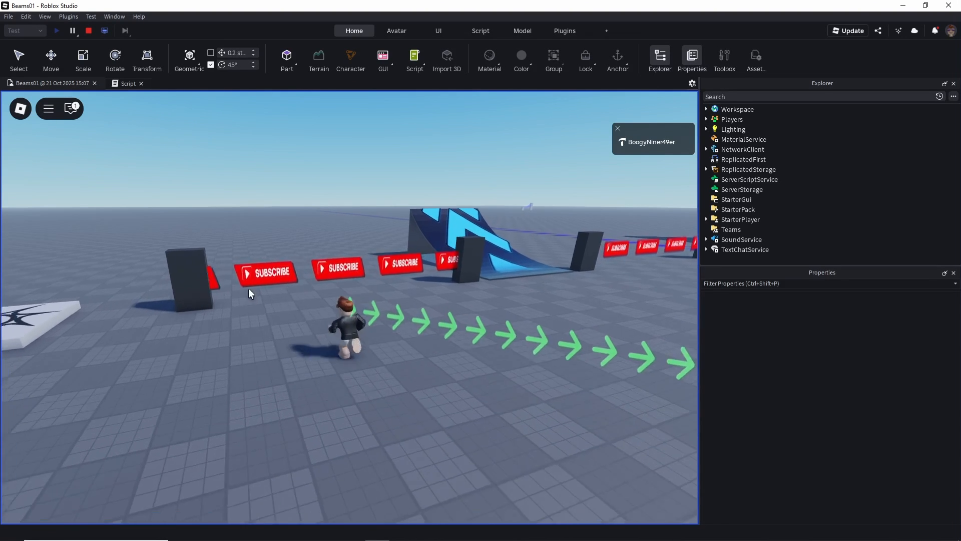
{"action": "right_click_drag", "start_coordinate": [238, 310], "coordinate": [238, 311]}
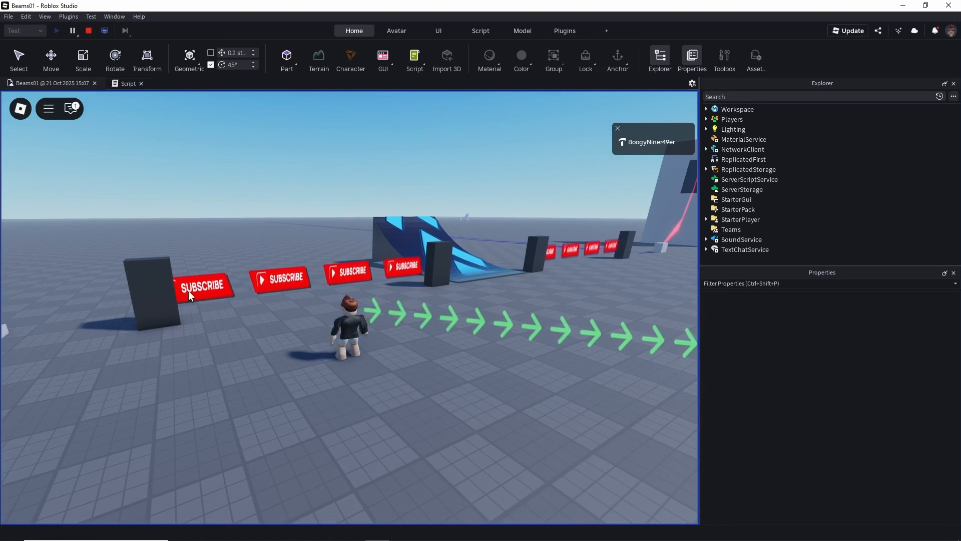
{"action": "key", "text": "d"}
{"action": "key", "text": "w"}
{"action": "right_click_drag", "start_coordinate": [441, 346], "coordinate": [440, 344]}
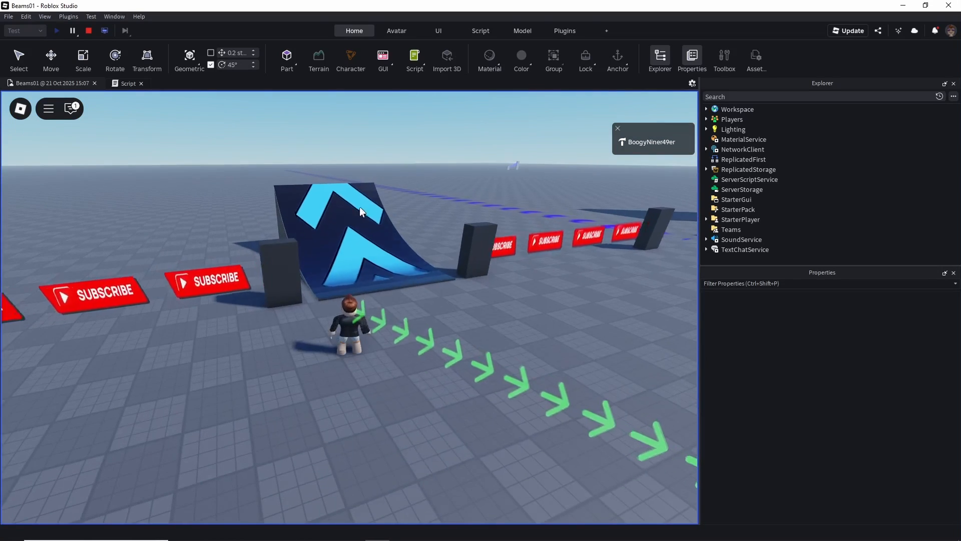
- Approach the blue ramp and examine the animated arrow texture of its curved beam from the front
{"action": "key", "text": "d"}
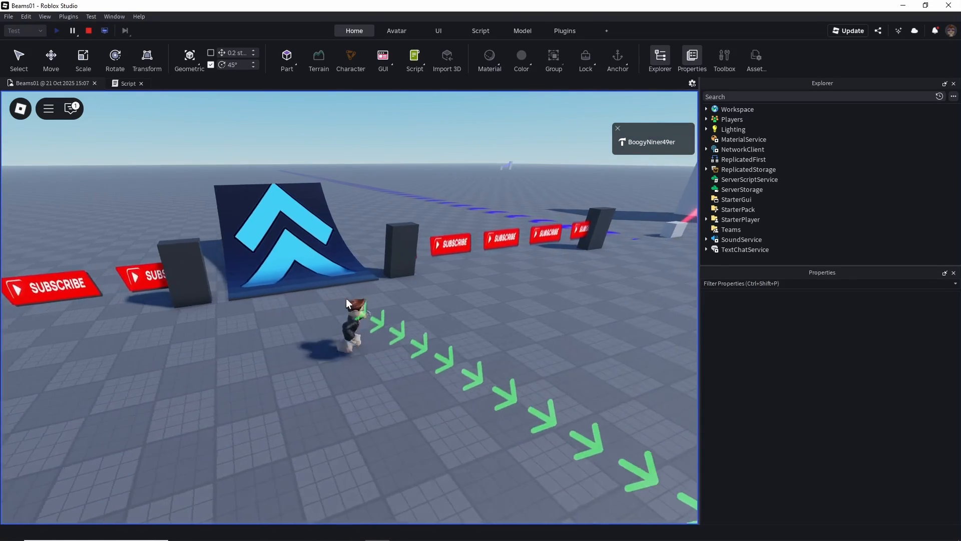
{"action": "key", "text": "w"}
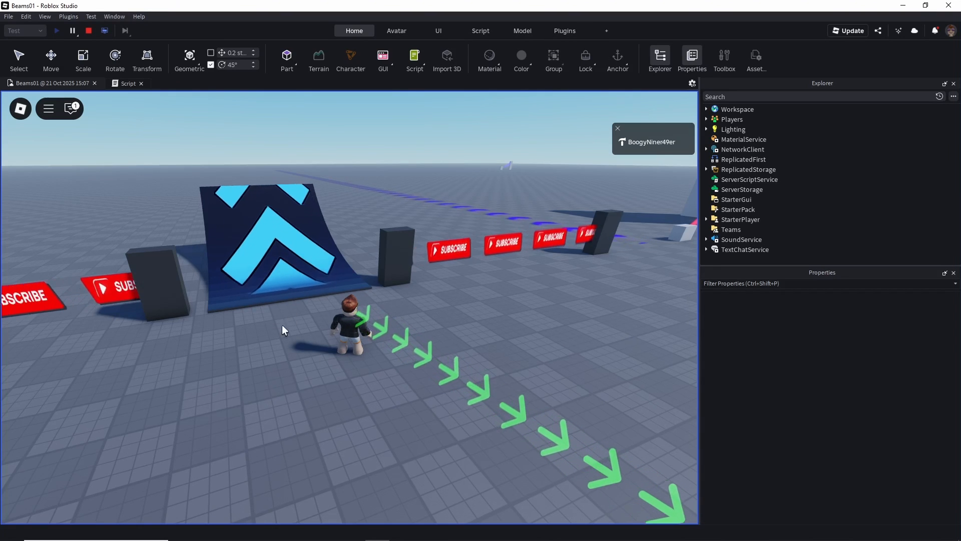
{"action": "key", "text": "s"}
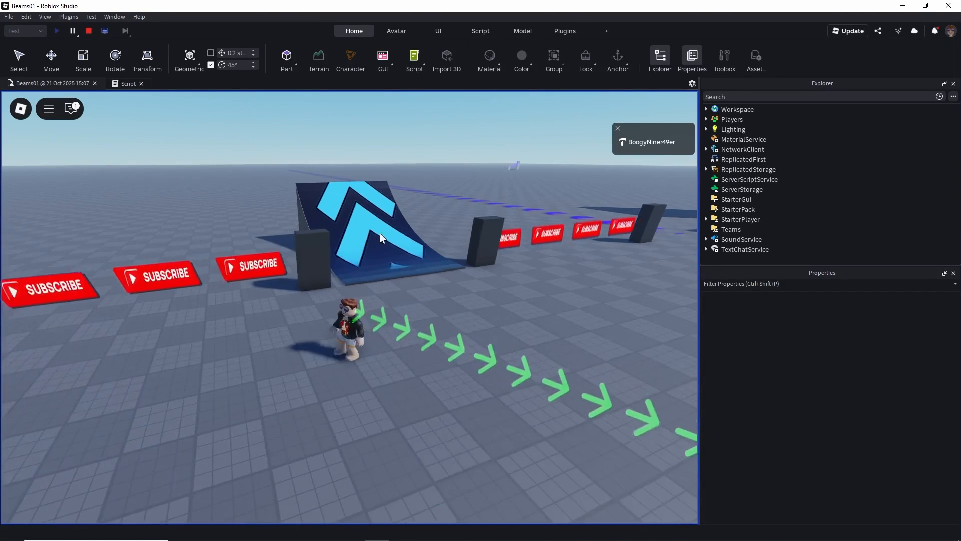
{"action": "key", "text": "d"}
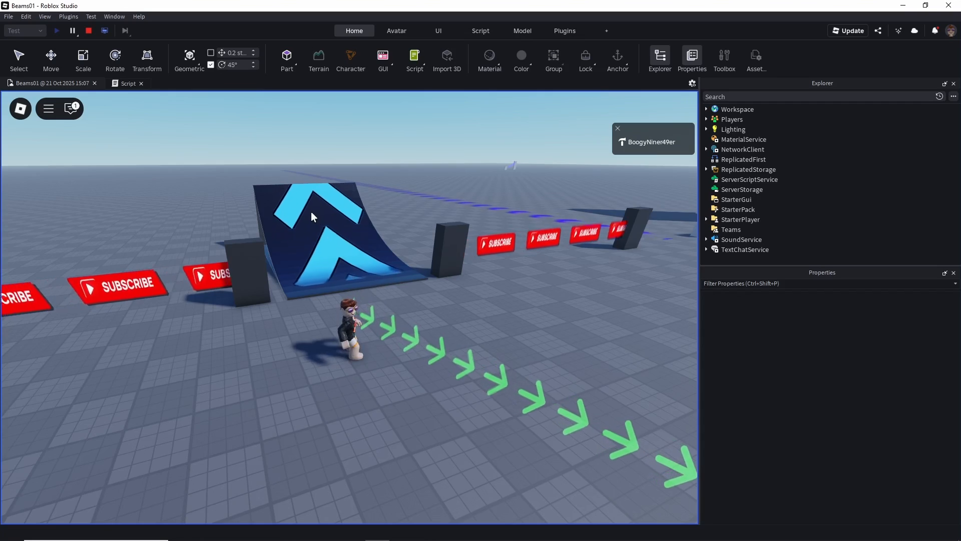
{"action": "key", "text": "d"}
{"action": "right_click_drag", "start_coordinate": [319, 290], "coordinate": [344, 301]}
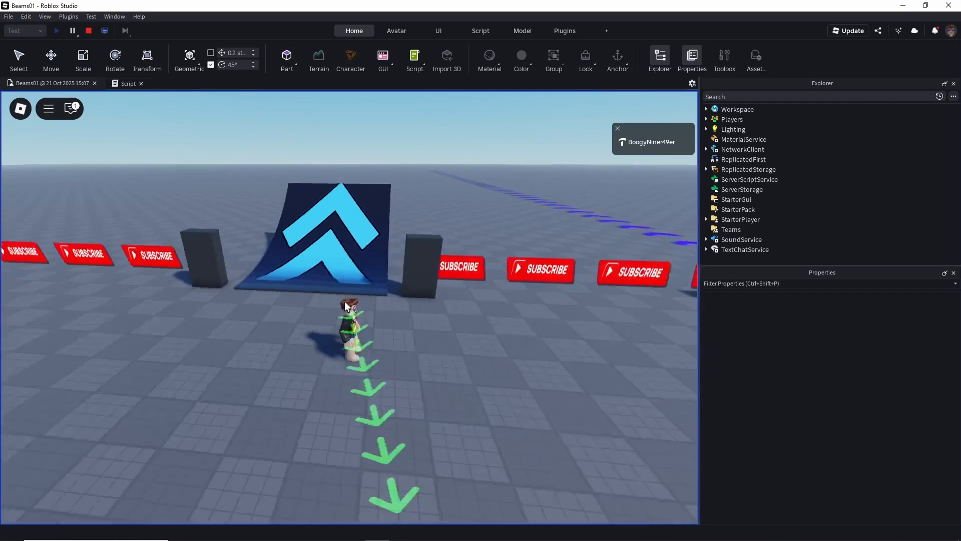
{"action": "key", "text": "w"}
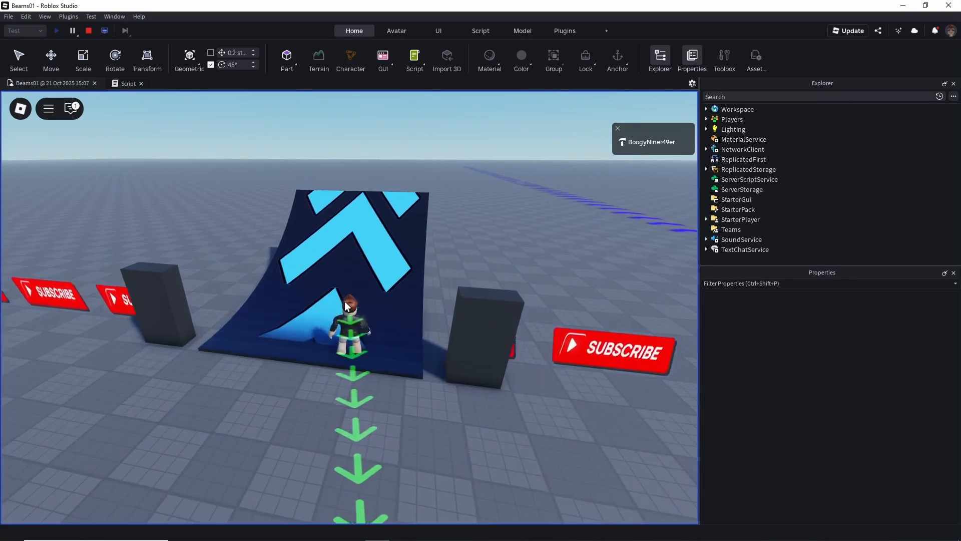
- Examine the red beam running to the tall wall and the curved pink-blue gradient beam between the two posts
{"action": "right_click_drag", "start_coordinate": [420, 339], "coordinate": [420, 339]}
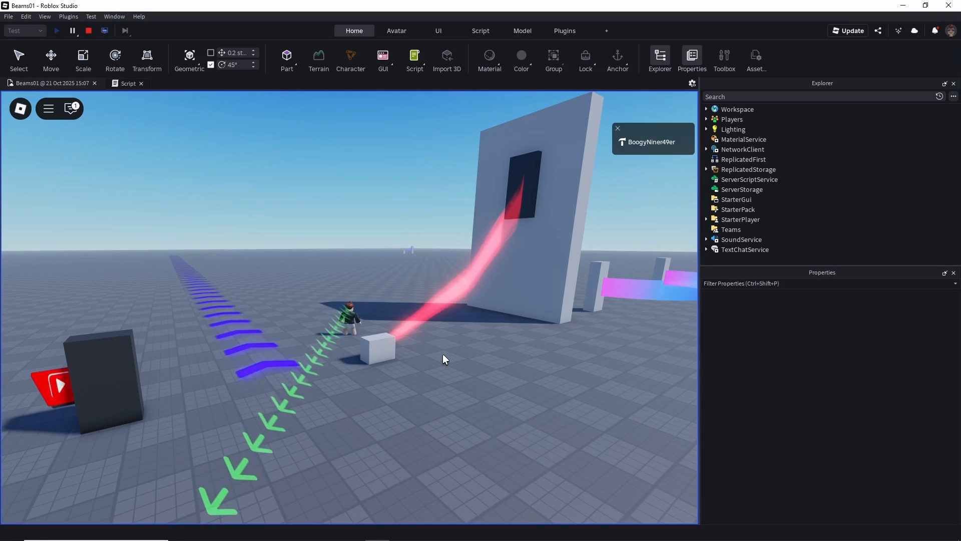
{"action": "right_click_drag", "start_coordinate": [442, 353], "coordinate": [431, 374]}
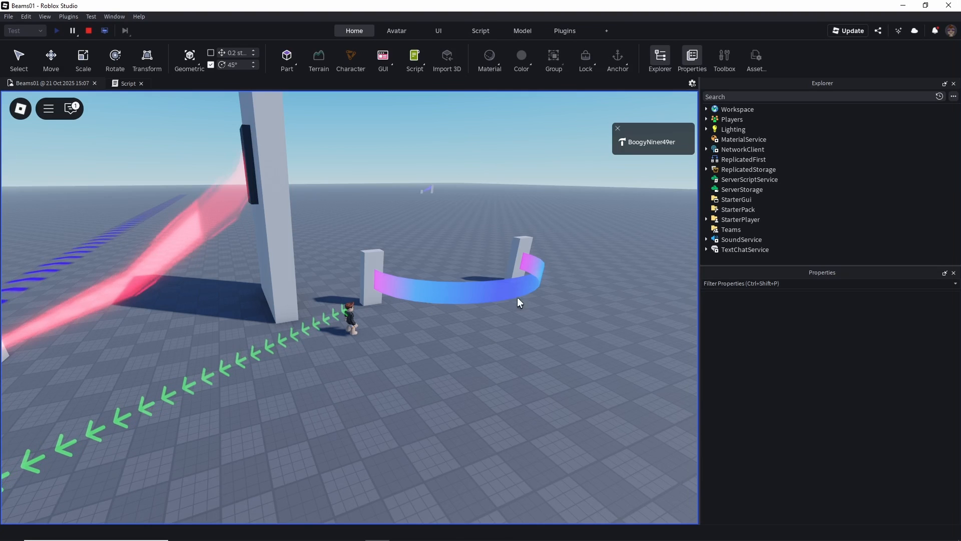
{"action": "right_click_drag", "start_coordinate": [515, 333], "coordinate": [515, 332]}
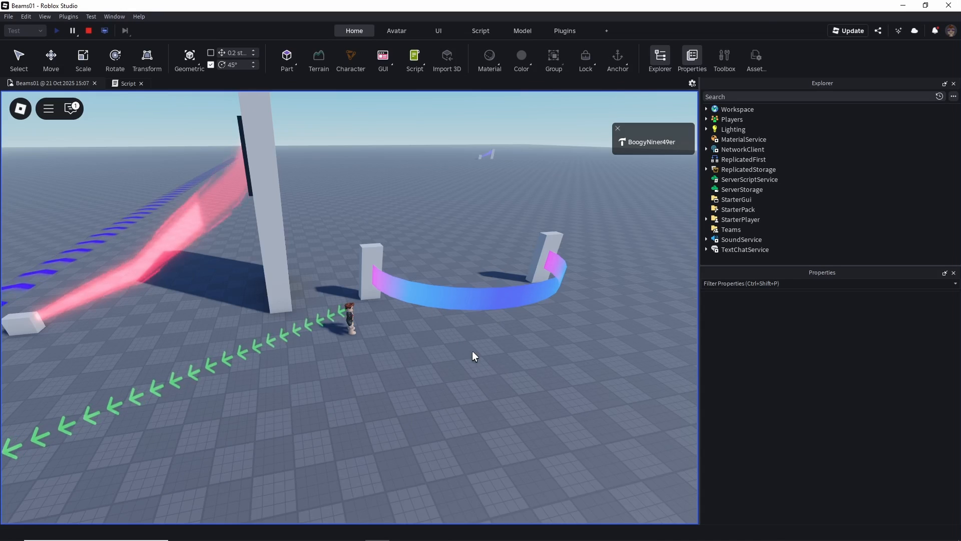
- Stop the playtest and review the script that creates the GuideBeam between the player's head and the GoHere destination
{"action": "key", "text": "shift+F5"}
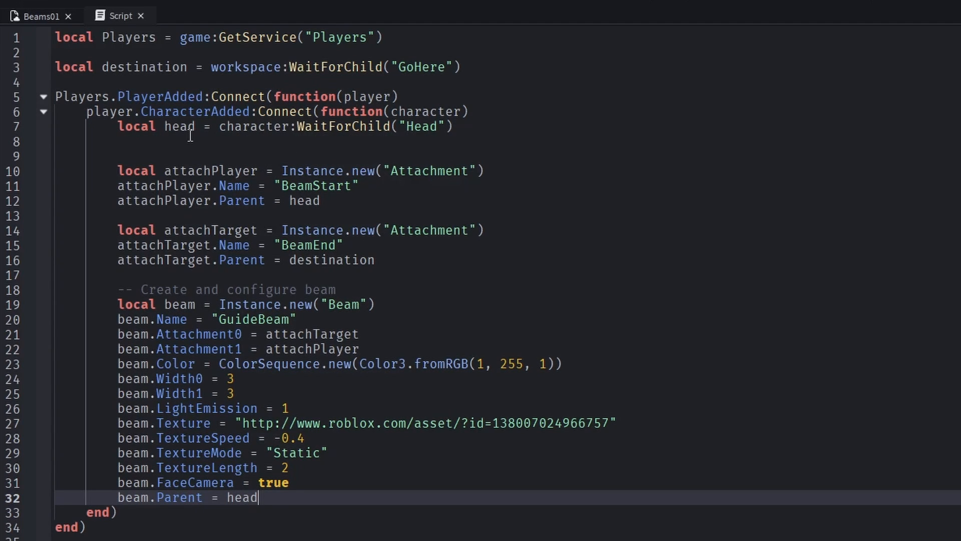
{"action": "scroll", "coordinate": [521, 268], "scroll_direction": "down", "scroll_amount": 1}
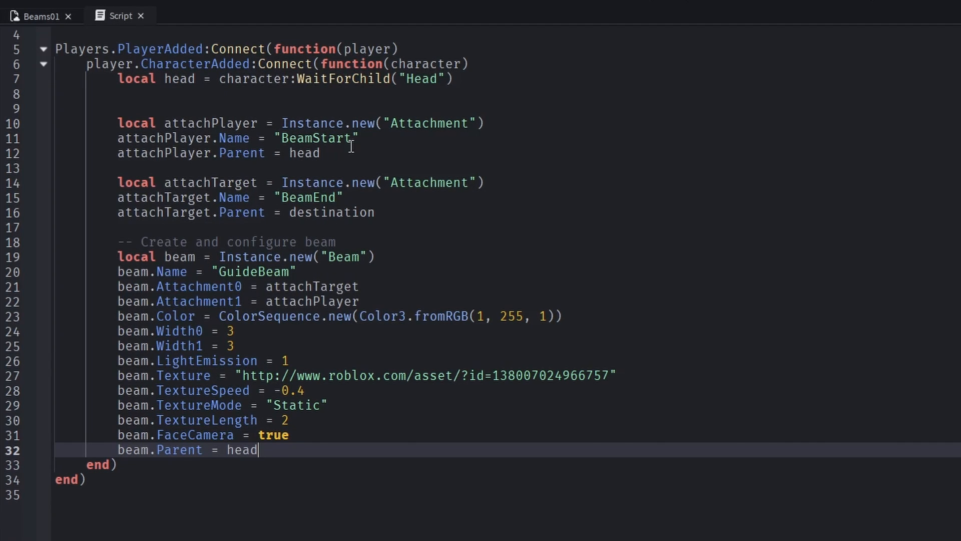
{"action": "scroll", "coordinate": [373, 352], "scroll_direction": "down", "scroll_amount": 2}
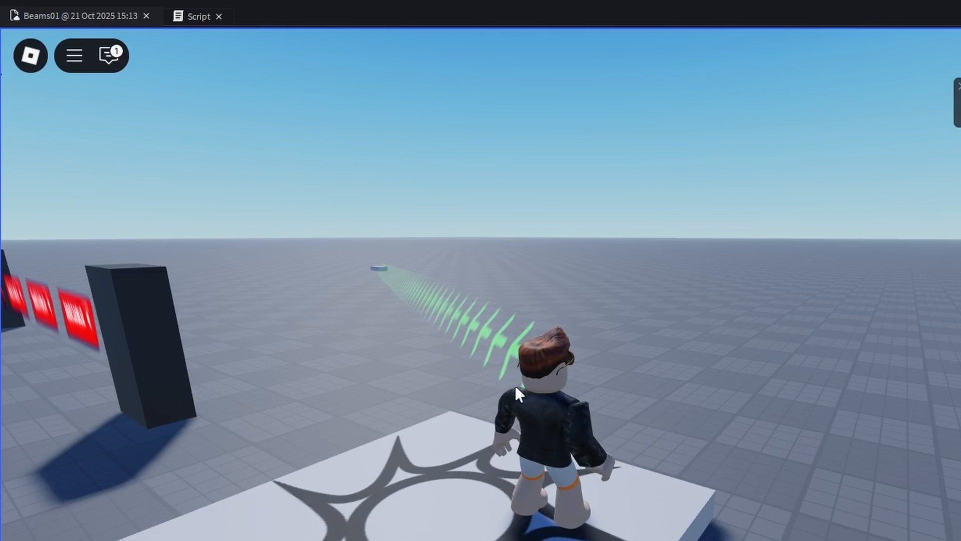
- Walk the character off the spawn pad in a new playtest and view the scripted green guide beam from the front
{"action": "key", "text": "w"}
{"action": "right_click_drag", "start_coordinate": [609, 451], "coordinate": [608, 452]}
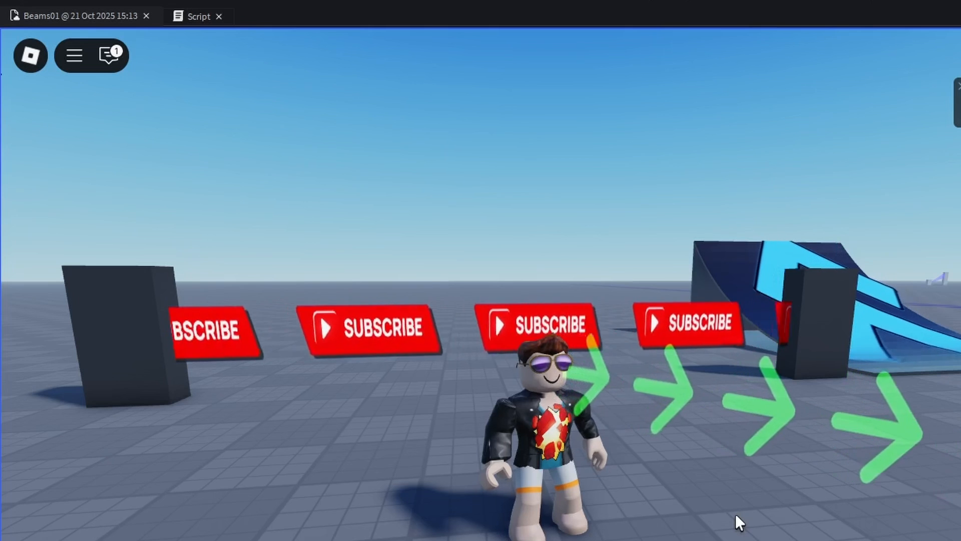